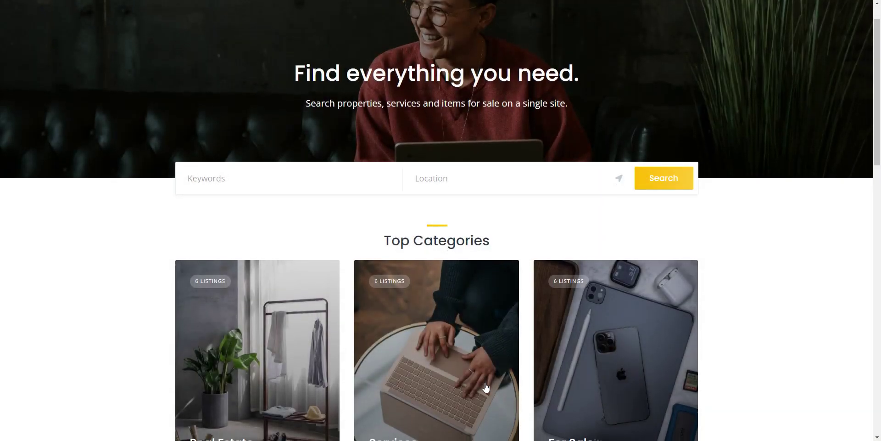
Look through the ListingHive demo home page, covering its top categories and recent listings.
scroll(486, 387, down, 2)
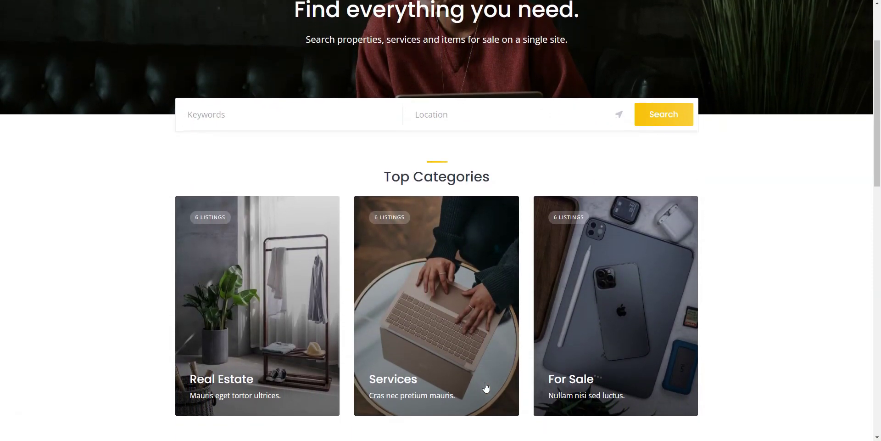
scroll(486, 387, down, 2)
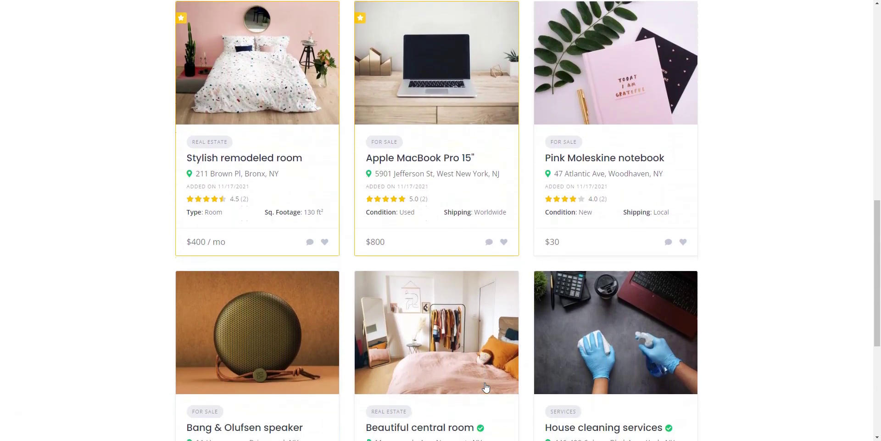
scroll(485, 387, down, 2)
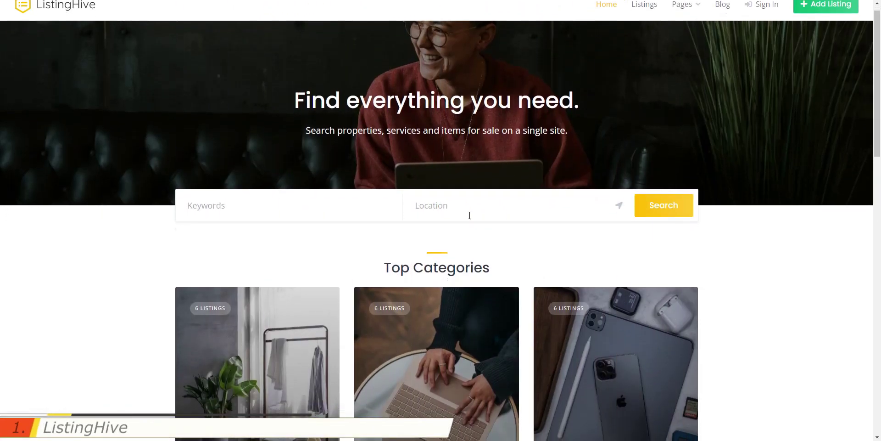
scroll(469, 215, down, 5)
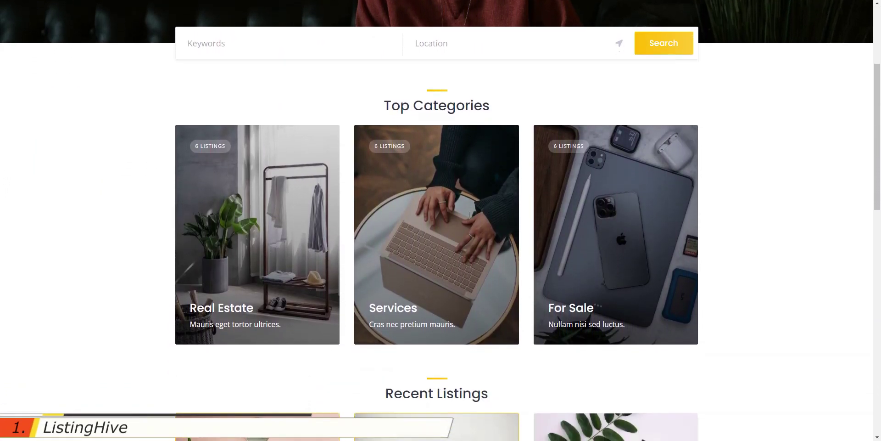
scroll(469, 215, down, 8)
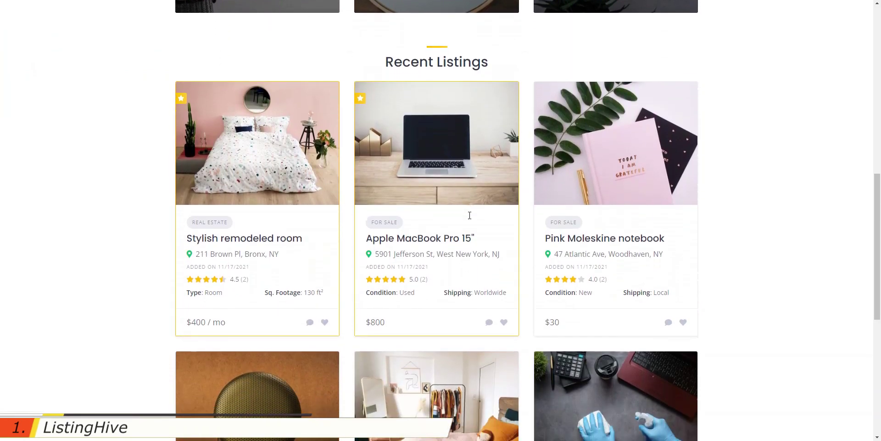
scroll(470, 215, down, 4)
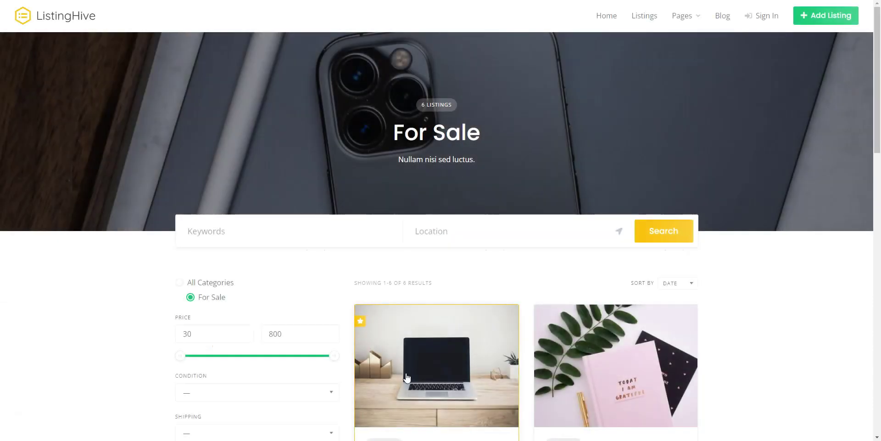
Browse the For Sale category and open the Vans Old Skool shoes listing.
scroll(594, 335, down, 3)
scroll(594, 335, down, 6)
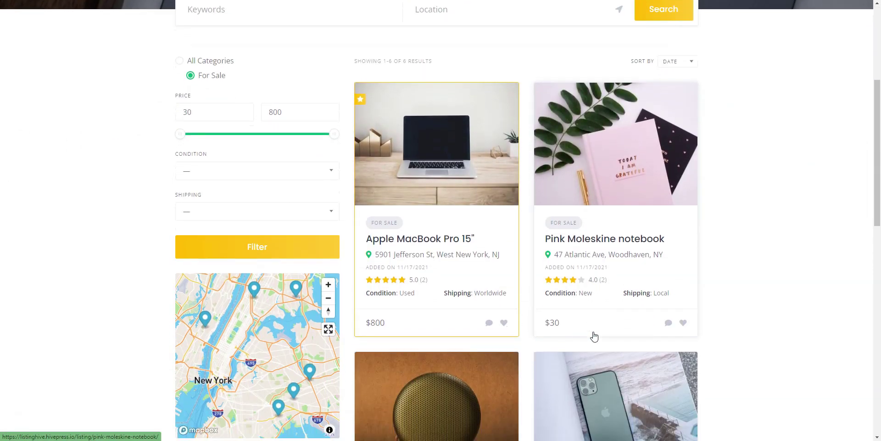
scroll(595, 319, down, 7)
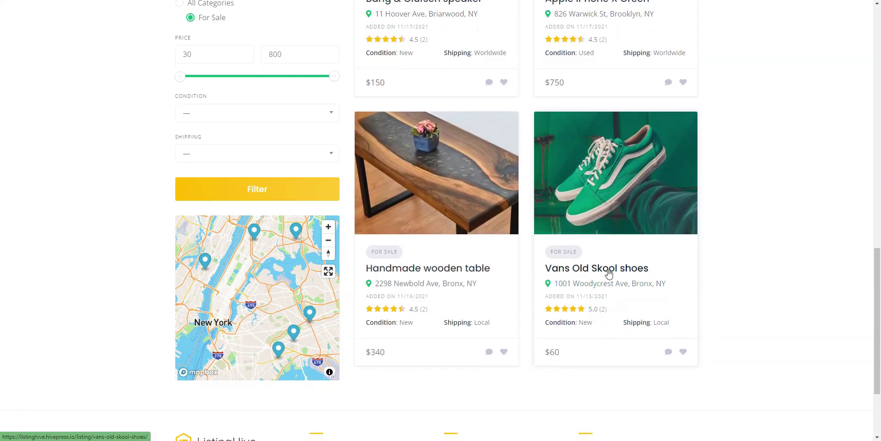
click(608, 269)
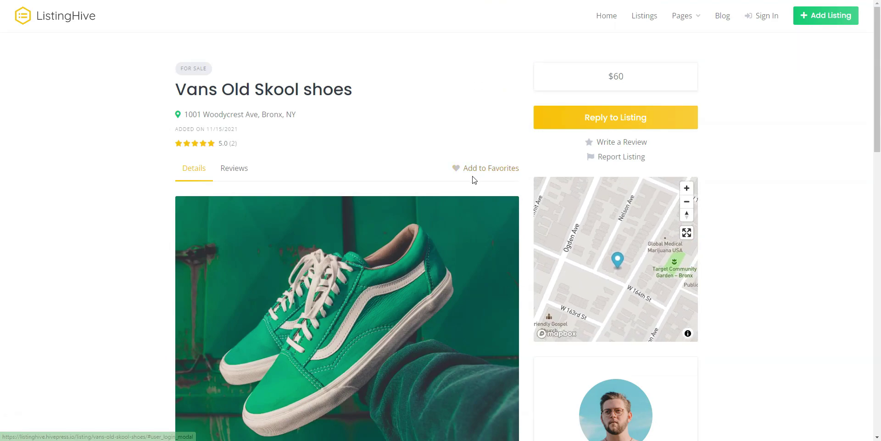
Review the shoes listing's details and reviews, and open the seller's profile.
scroll(472, 180, down, 3)
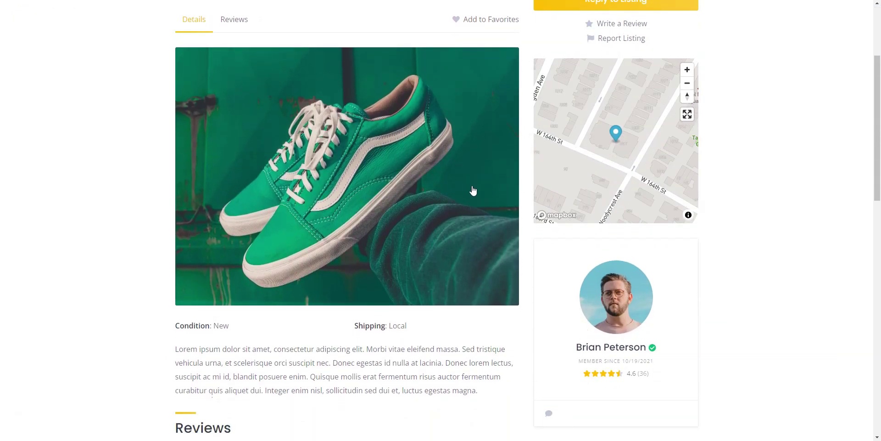
scroll(459, 307, down, 5)
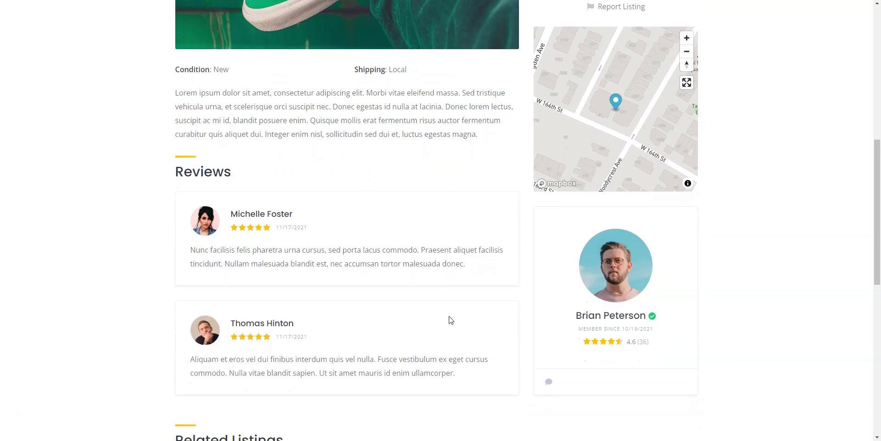
scroll(451, 320, down, 2)
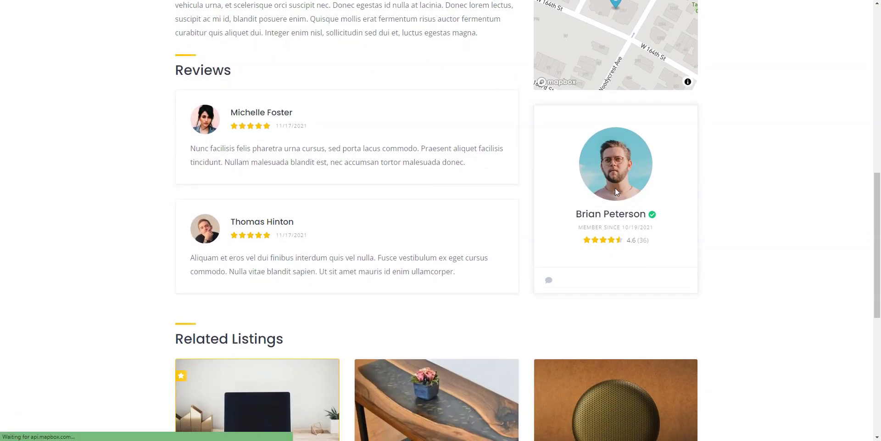
click(615, 191)
scroll(559, 203, down, 1)
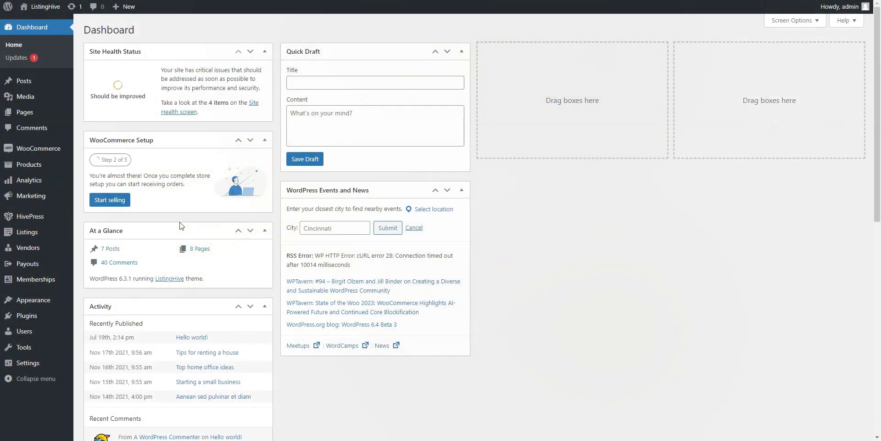
Look over the listing categories and the Price attribute's field and search settings in the WordPress dashboard.
mouse_move(39, 234)
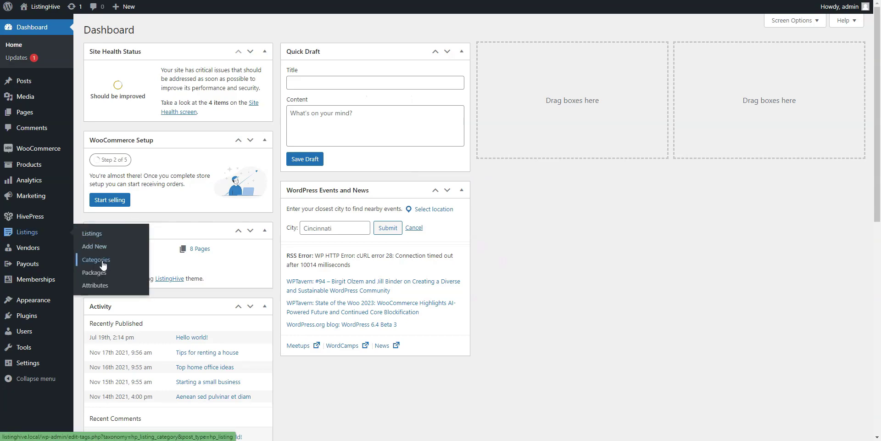
click(101, 264)
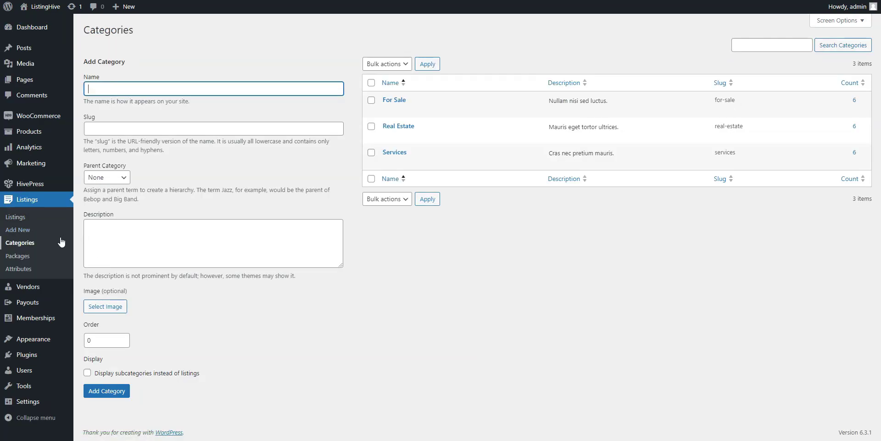
click(26, 271)
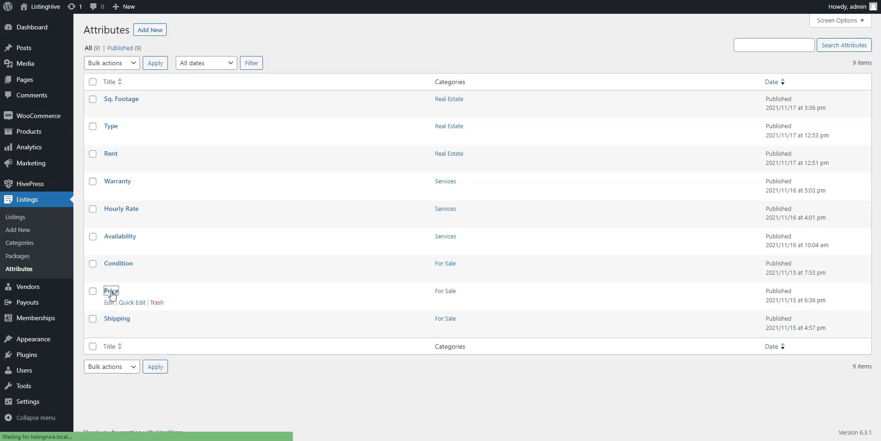
scroll(113, 280, down, 3)
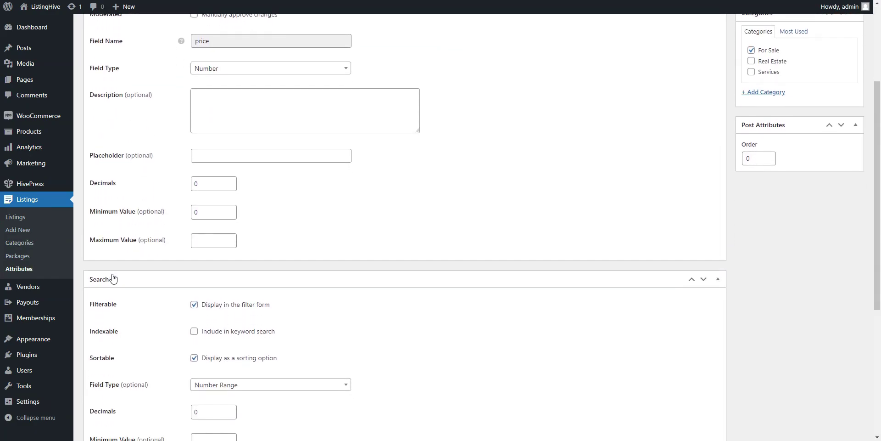
scroll(113, 278, down, 5)
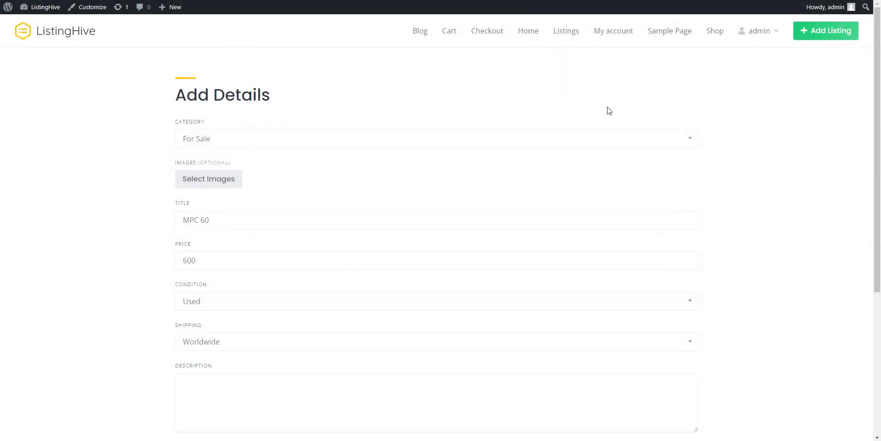
Review the Add Details form for the MPC 60 listing and the checkout page for the Starter Package.
scroll(608, 111, down, 2)
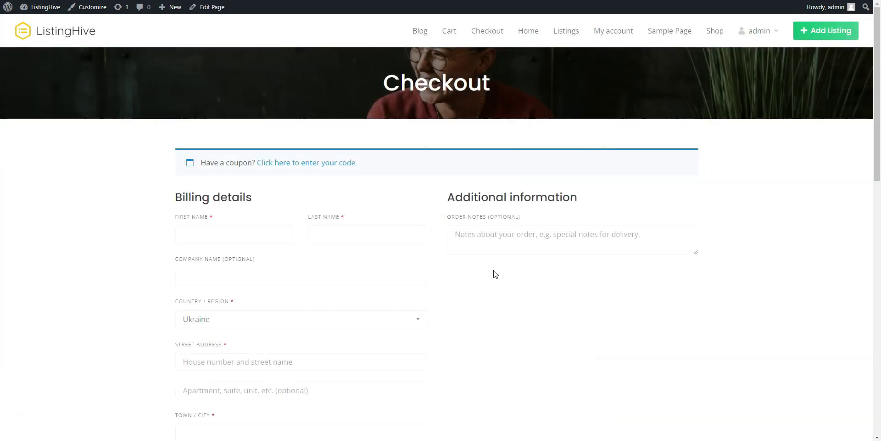
scroll(475, 274, down, 4)
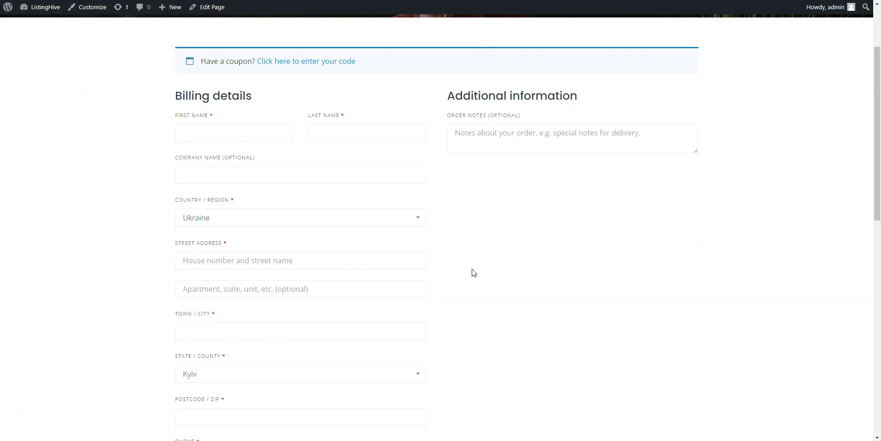
scroll(474, 272, down, 4)
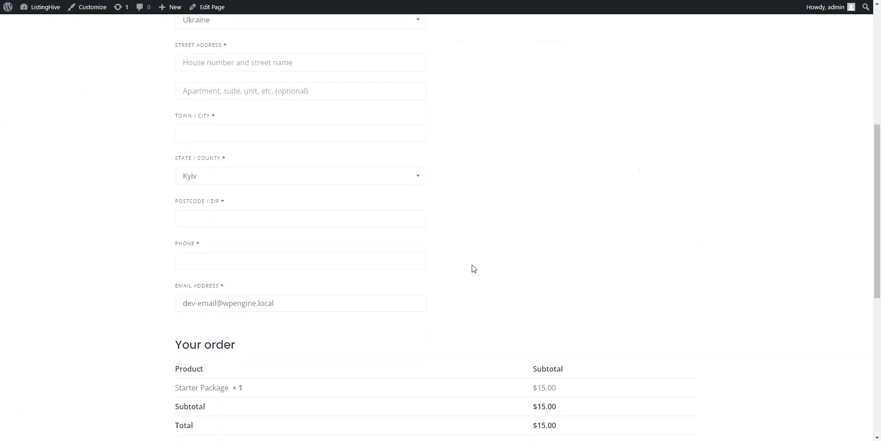
scroll(474, 269, down, 2)
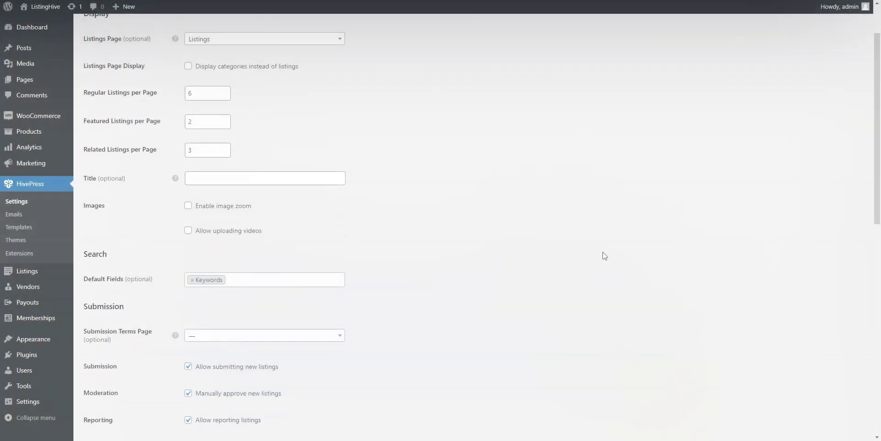
Look over the HivePress listing settings and open the HivePress extensions page.
scroll(603, 252, down, 9)
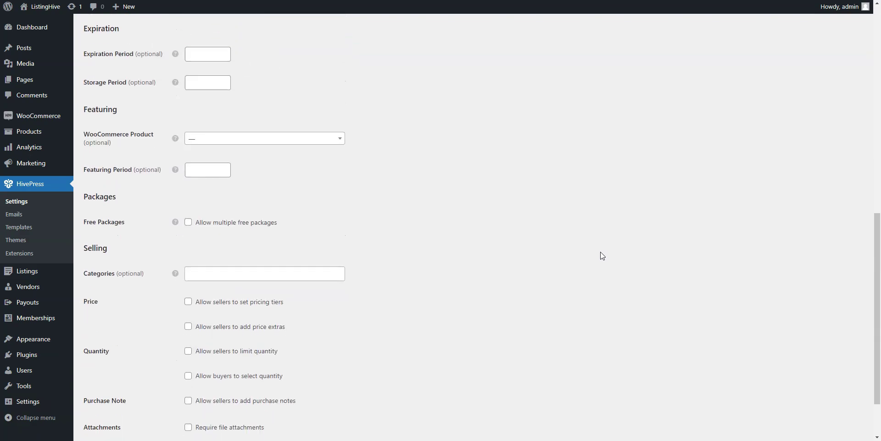
click(20, 253)
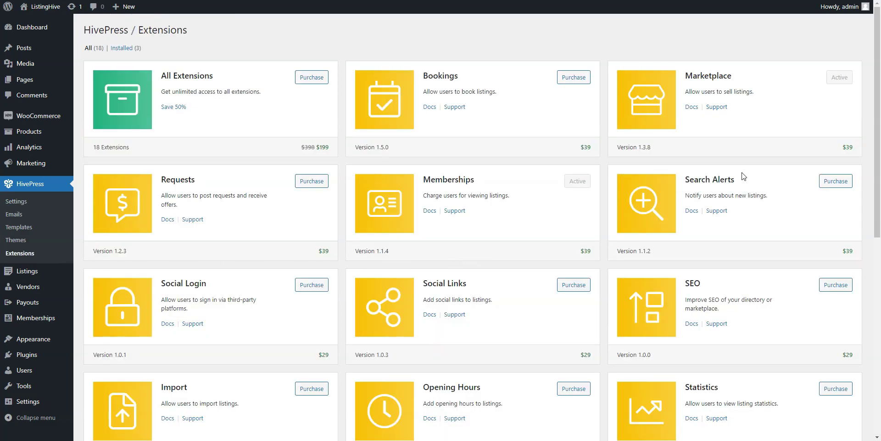
Examine the paid and free HivePress extensions, from Bookings and Marketplace down to Reviews.
scroll(773, 164, down, 2)
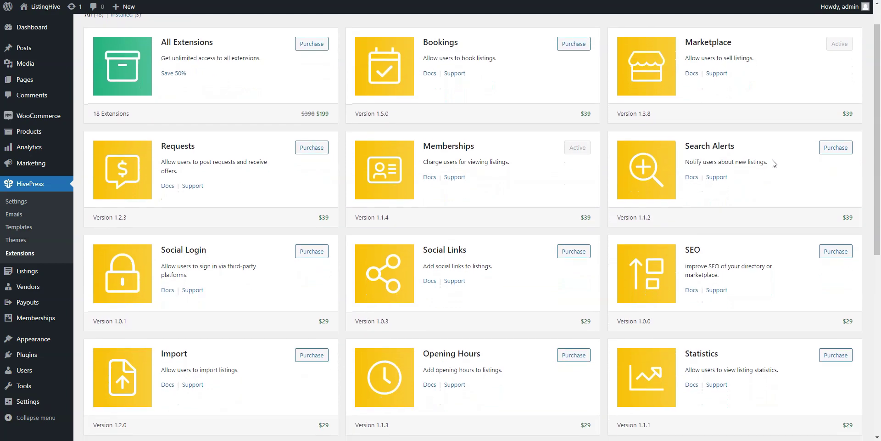
scroll(774, 163, down, 2)
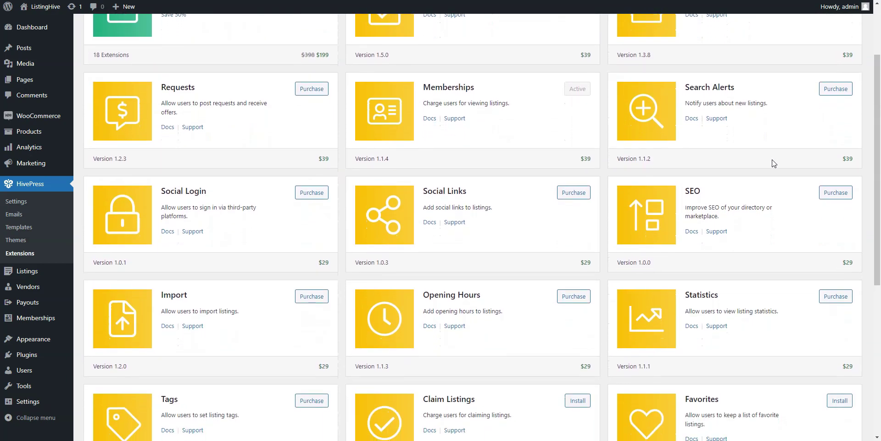
scroll(774, 163, down, 2)
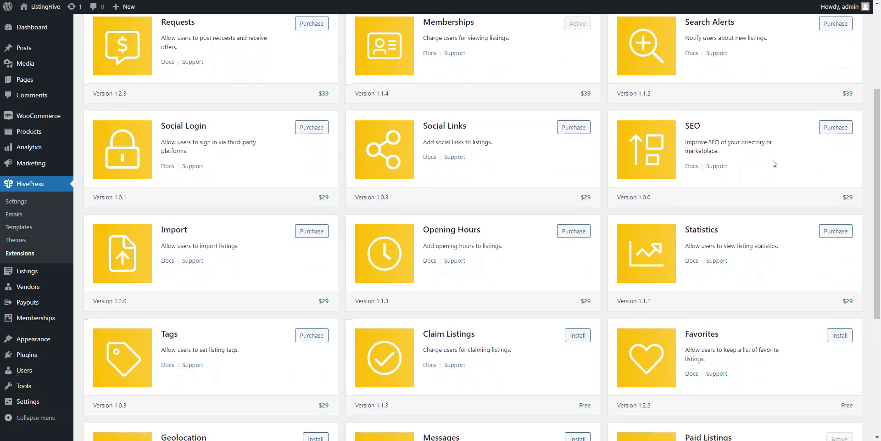
scroll(774, 163, down, 3)
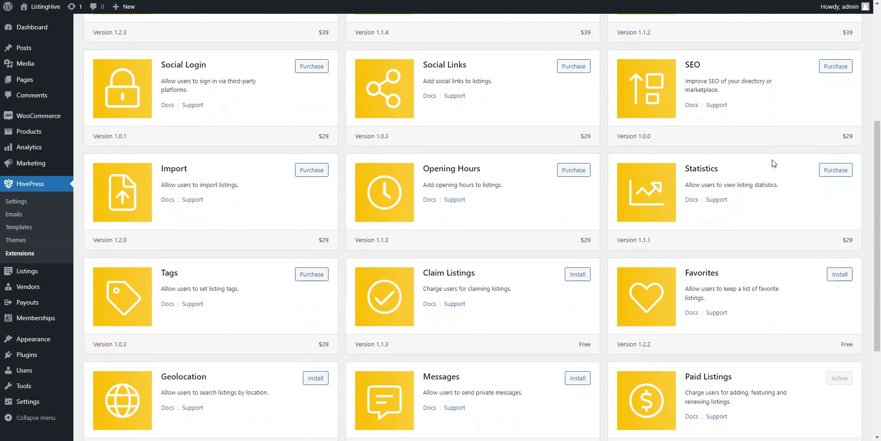
scroll(775, 163, down, 3)
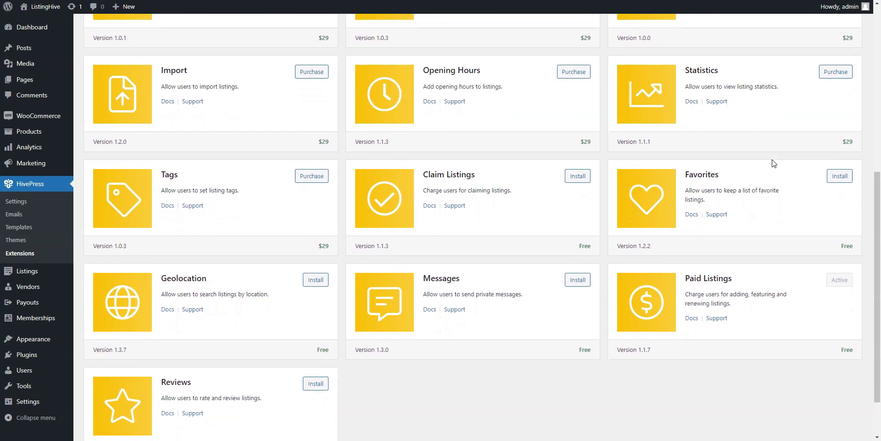
scroll(774, 163, down, 2)
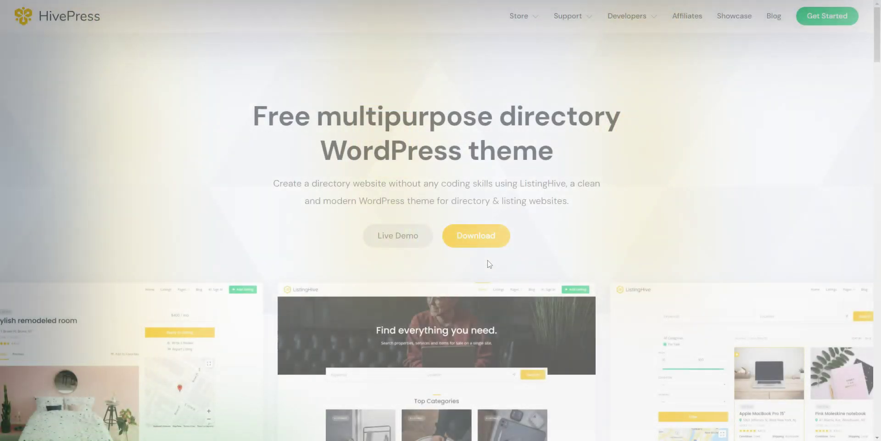
Read through the ListingHive theme page on the HivePress website, covering its directory, monetization, setup, support and customization features.
scroll(488, 259, down, 2)
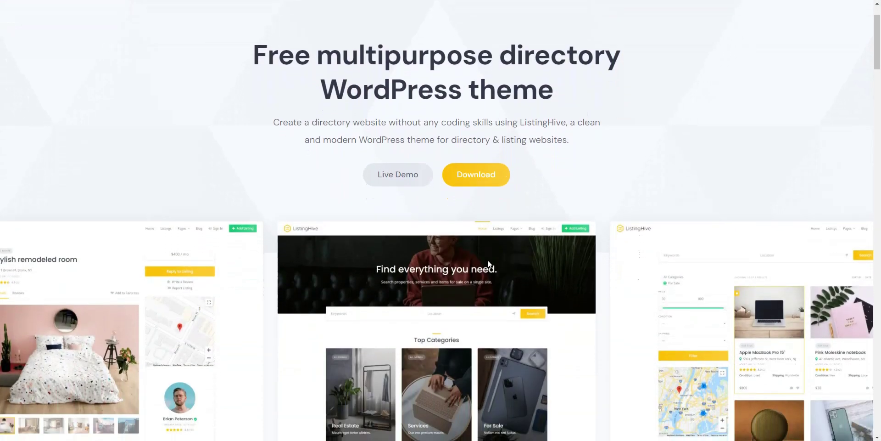
scroll(487, 260, down, 7)
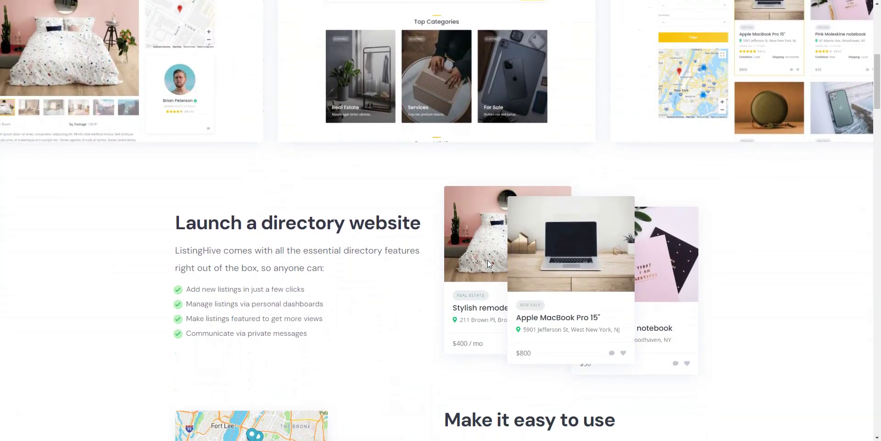
scroll(488, 260, down, 8)
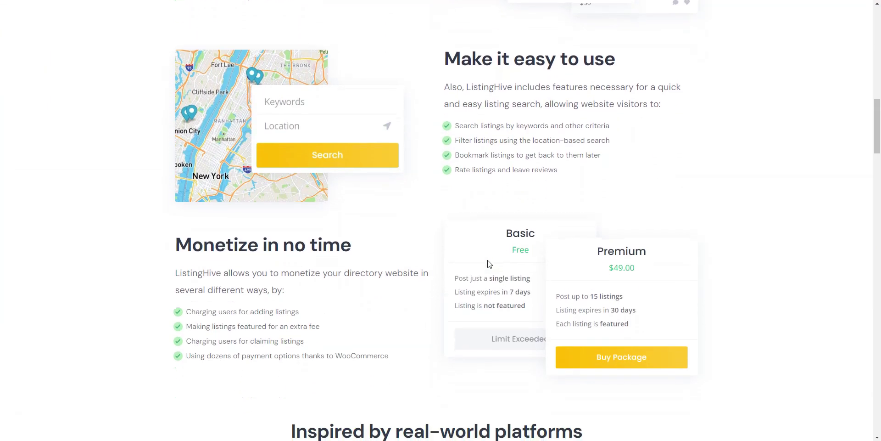
scroll(490, 263, down, 8)
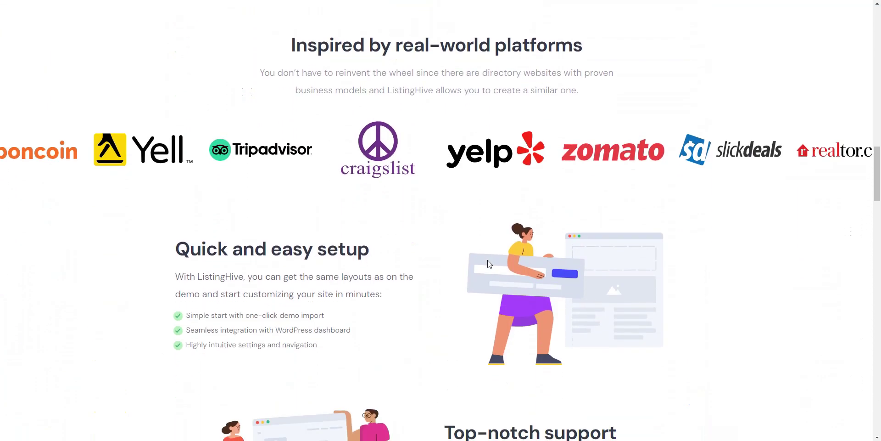
scroll(489, 263, down, 9)
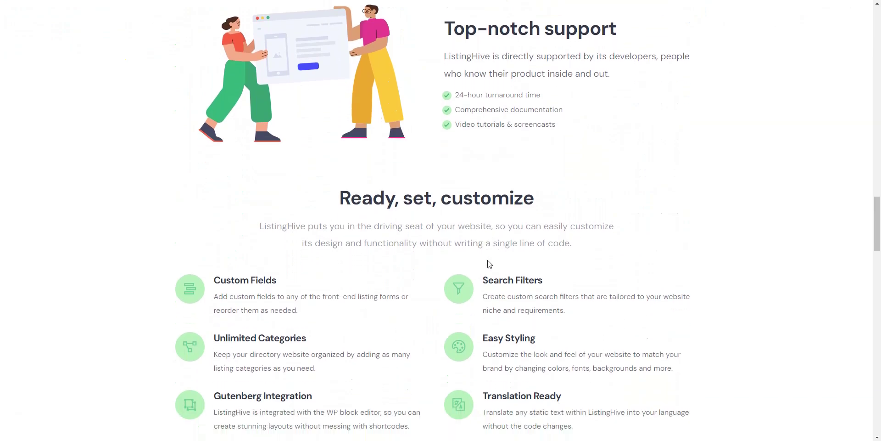
Read the rest of the ListingHive page down to its included extensions and skim the General topics in the HivePress Community forum.
scroll(490, 264, down, 8)
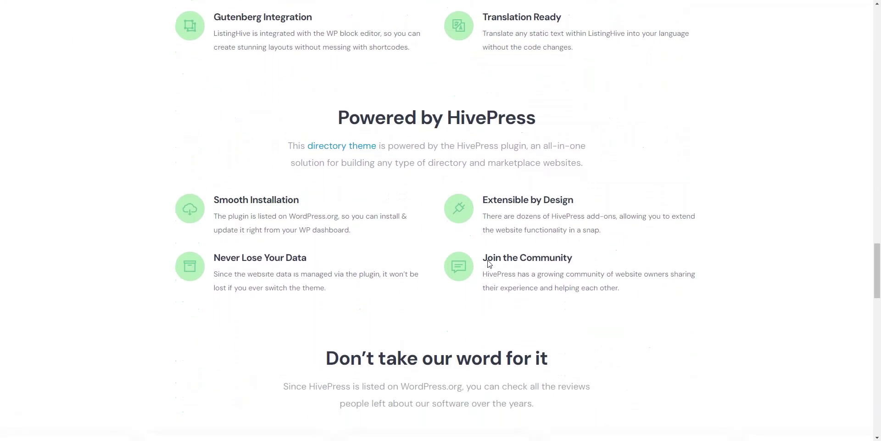
scroll(489, 264, down, 12)
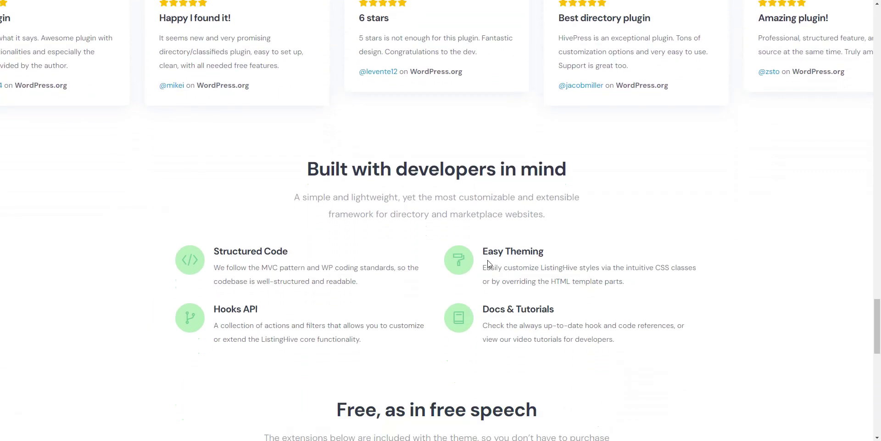
scroll(489, 264, down, 9)
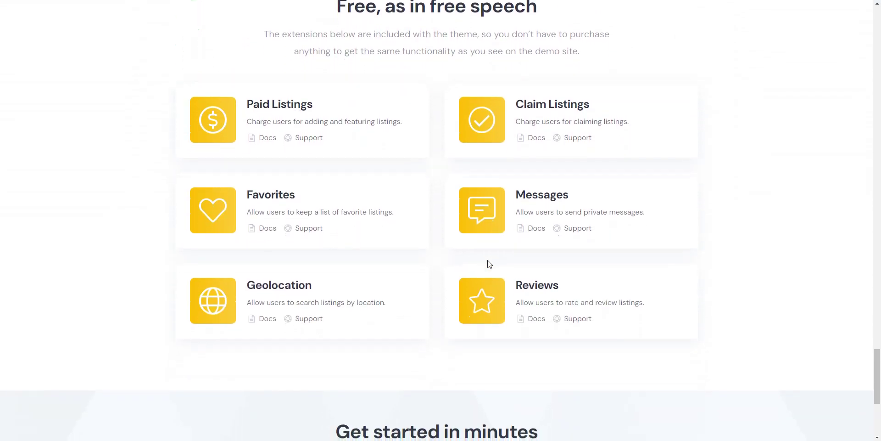
scroll(489, 263, down, 5)
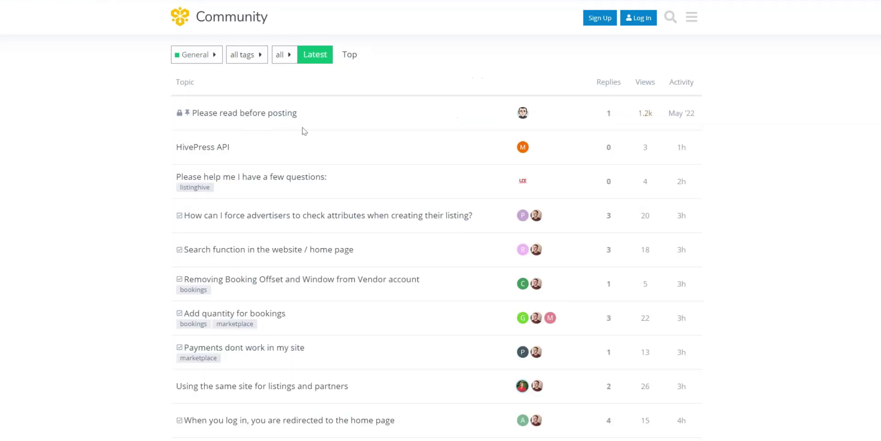
scroll(657, 218, down, 4)
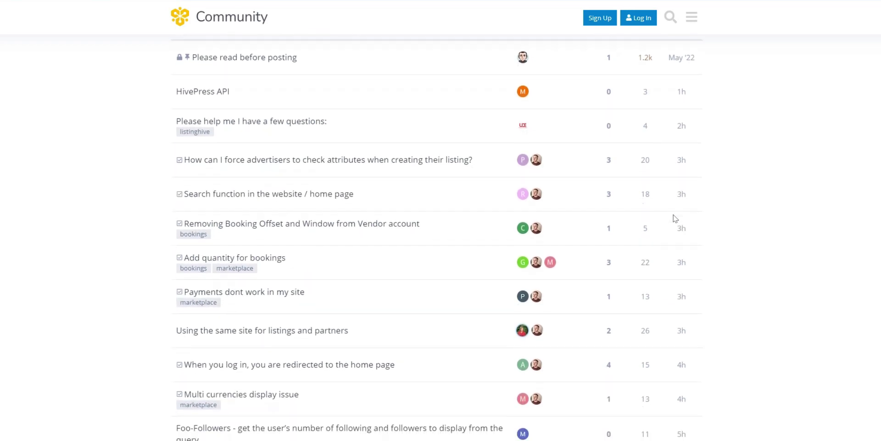
scroll(676, 218, down, 4)
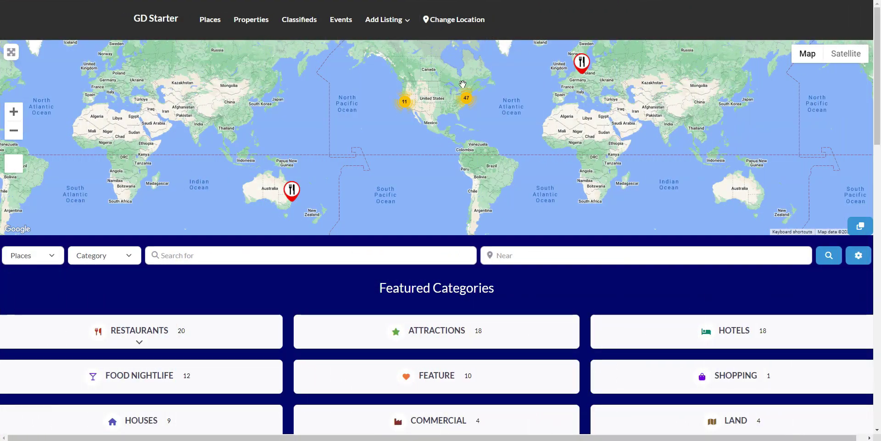
Explore the Directory Starter demo homepage, from the United States on the listings map through Featured Categories and Recent Reviews to Popular Places.
drag(435, 116, 426, 140)
scroll(426, 129, up, 3)
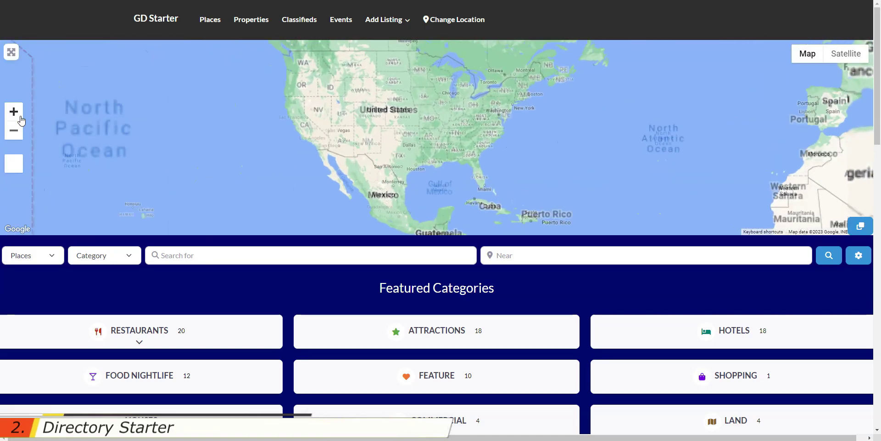
drag(255, 150, 283, 176)
scroll(346, 248, down, 2)
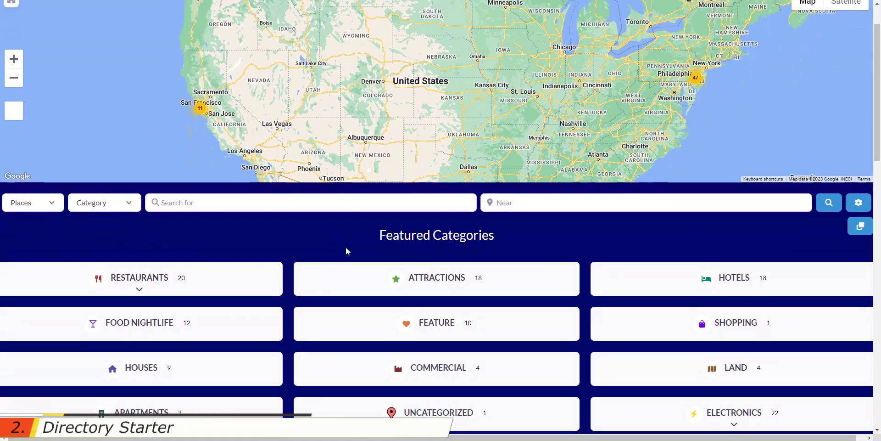
scroll(347, 250, down, 5)
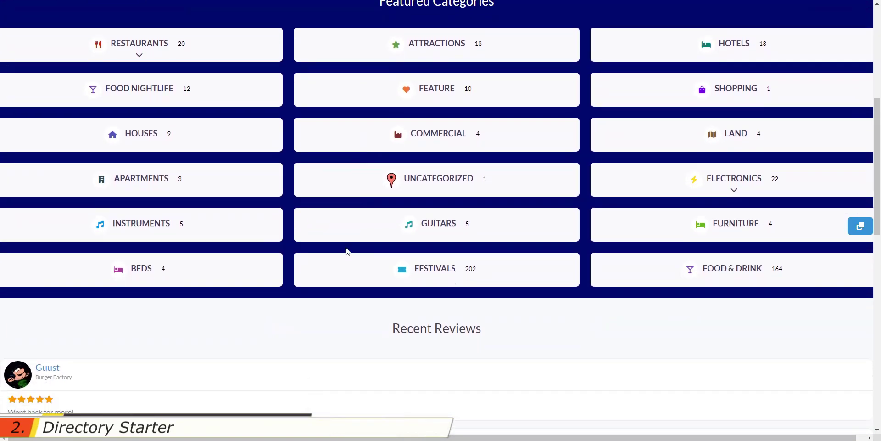
scroll(347, 247, down, 10)
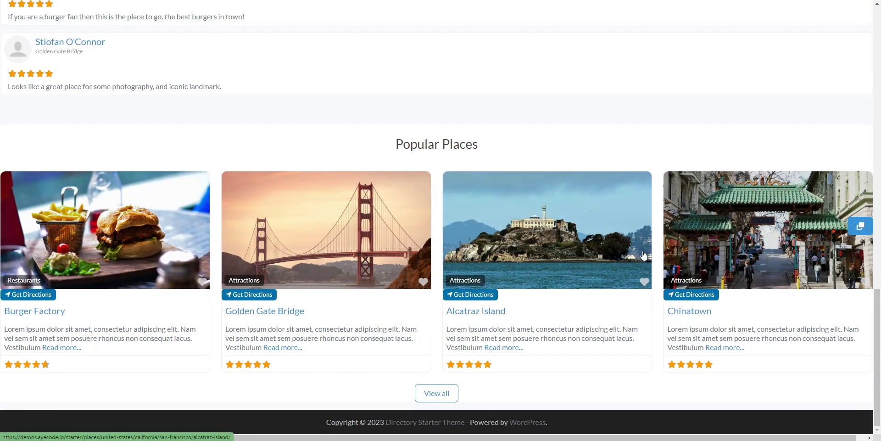
Open the Restaurants category from Featured Categories on the demo site and look through its listings.
scroll(491, 253, up, 7)
scroll(490, 253, up, 6)
mouse_move(197, 96)
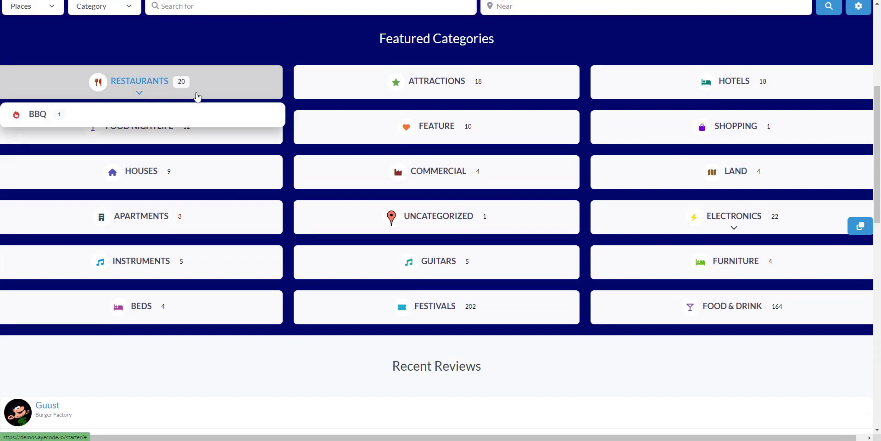
click(123, 88)
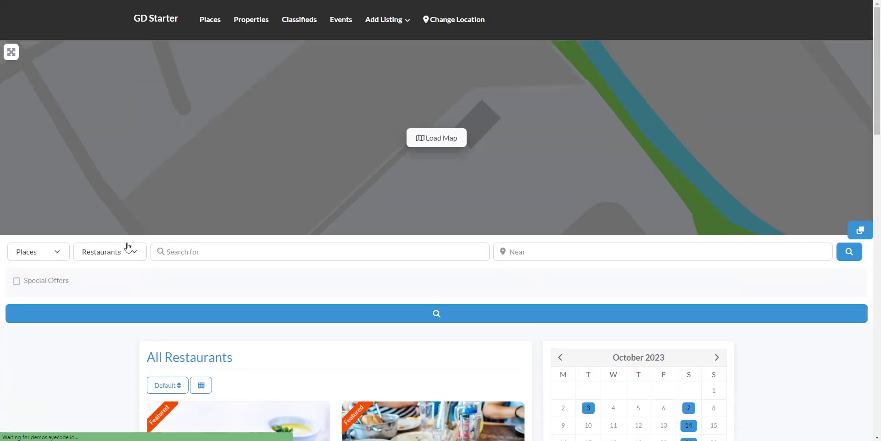
scroll(127, 248, down, 3)
scroll(126, 246, down, 7)
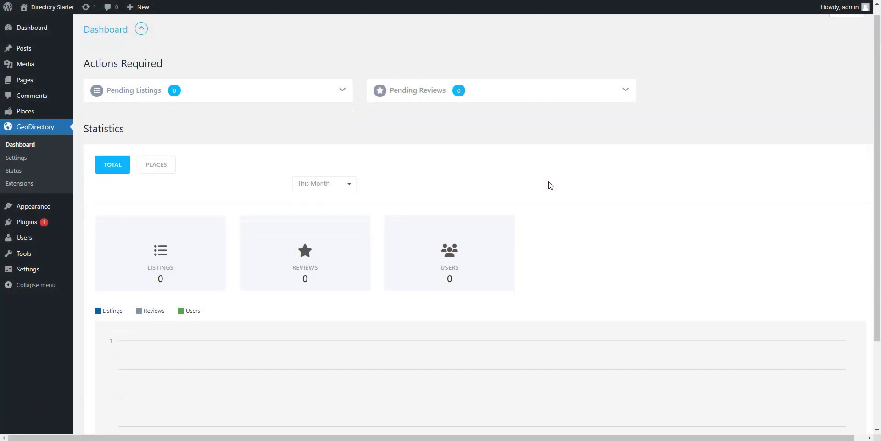
Look over the GeoDirectory dashboard statistics and the General, Pages and Developer sections of its settings.
scroll(547, 184, down, 3)
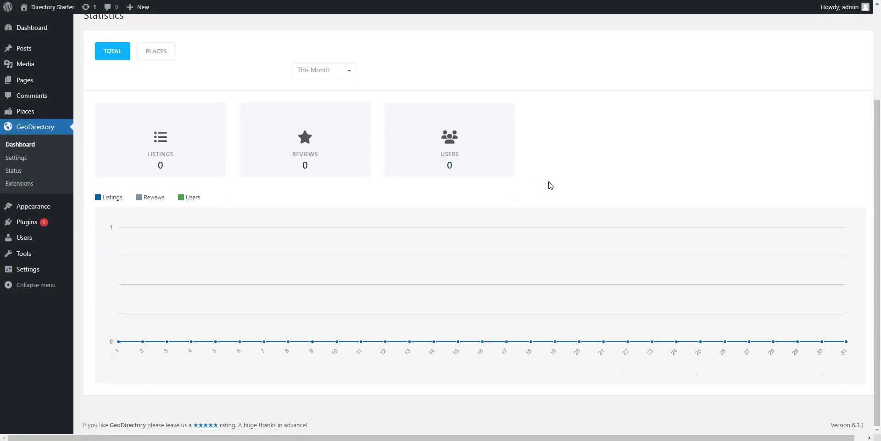
scroll(546, 185, up, 3)
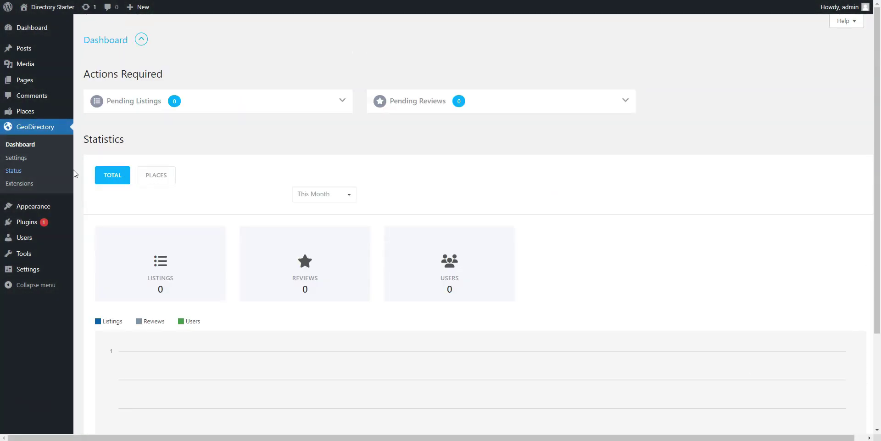
click(22, 165)
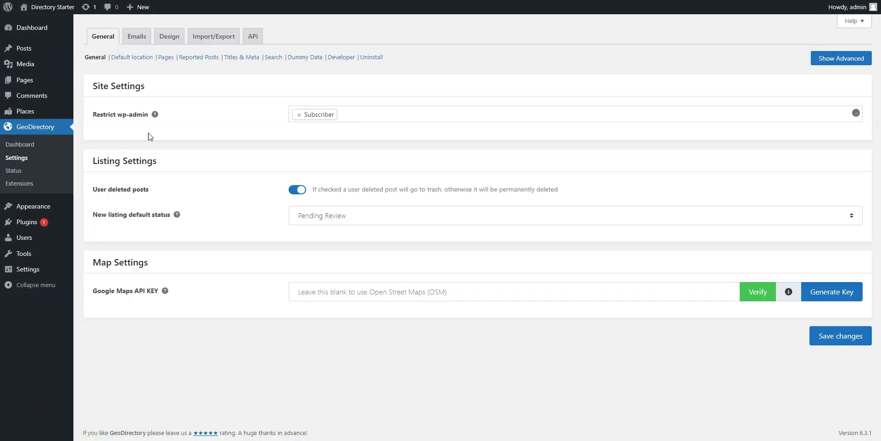
click(173, 57)
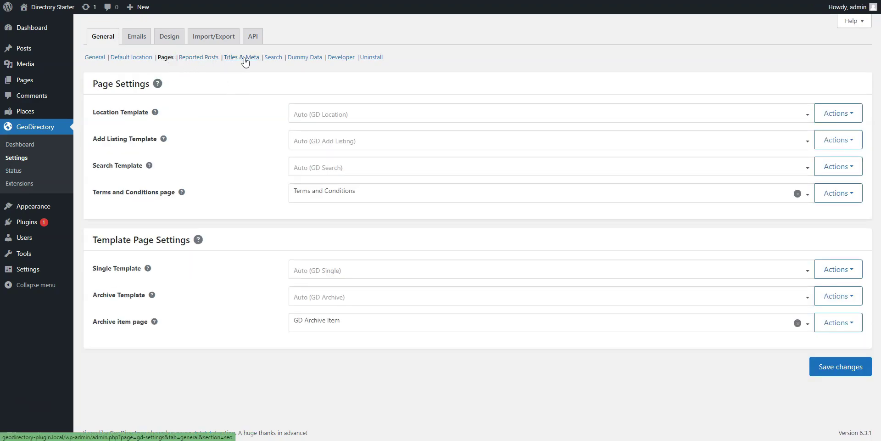
click(339, 58)
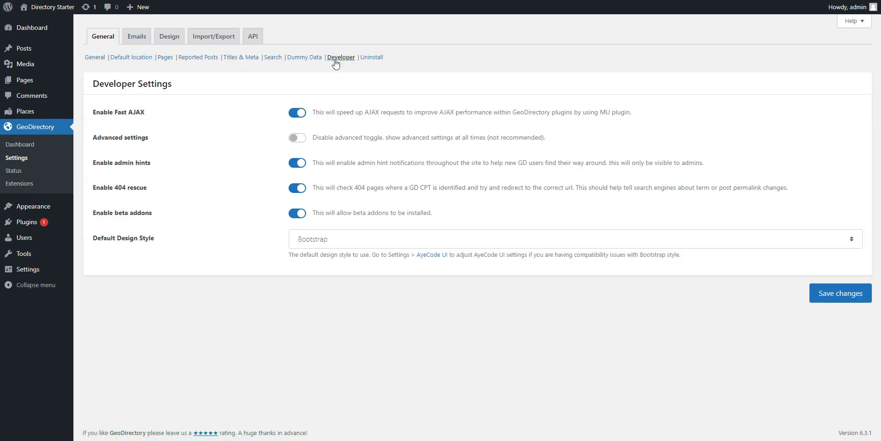
Review the Place Categories form and the standard and predefined fields offered in the Places custom field settings.
mouse_move(34, 113)
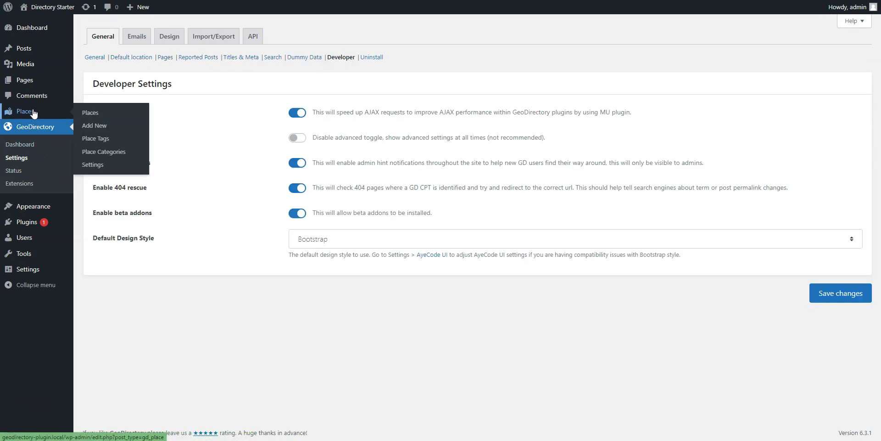
click(111, 152)
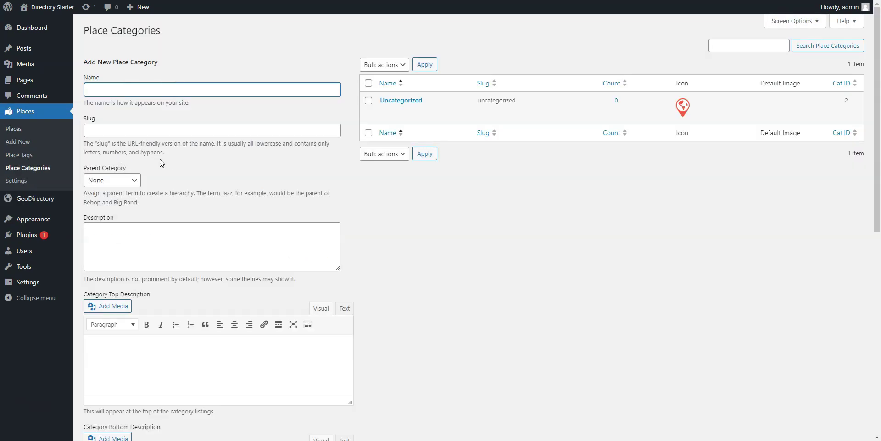
scroll(185, 167, down, 3)
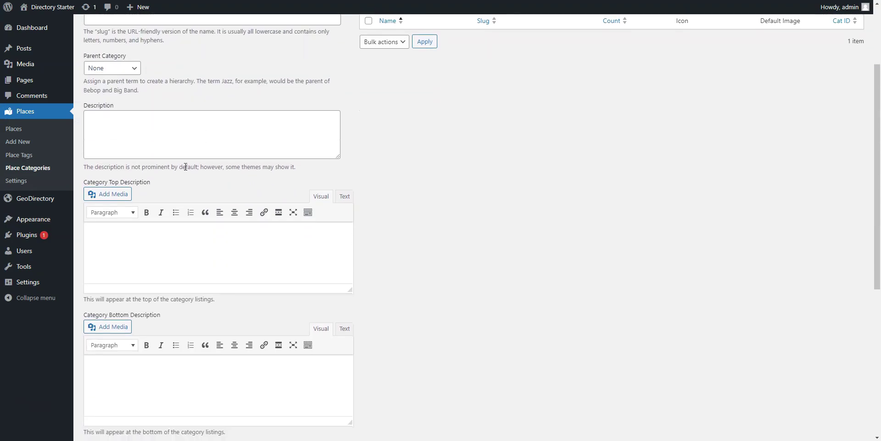
click(52, 182)
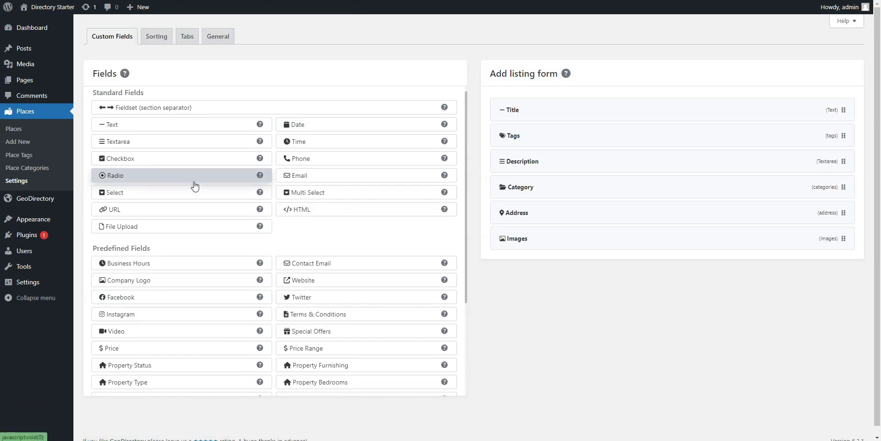
scroll(203, 188, down, 1)
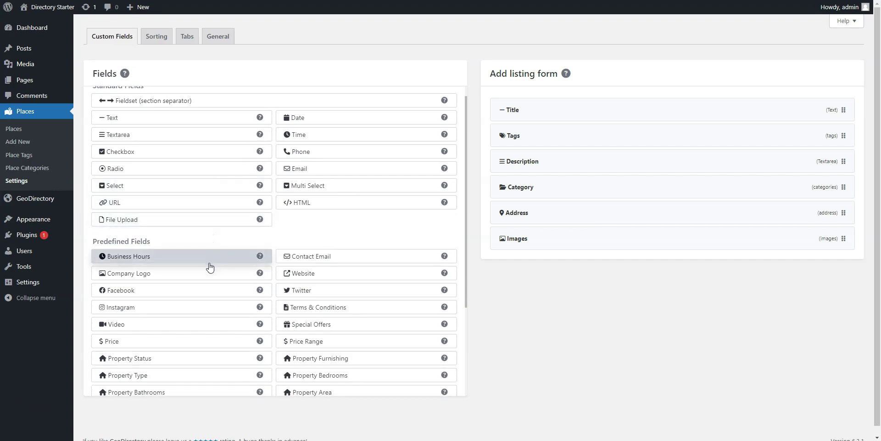
scroll(196, 299, down, 5)
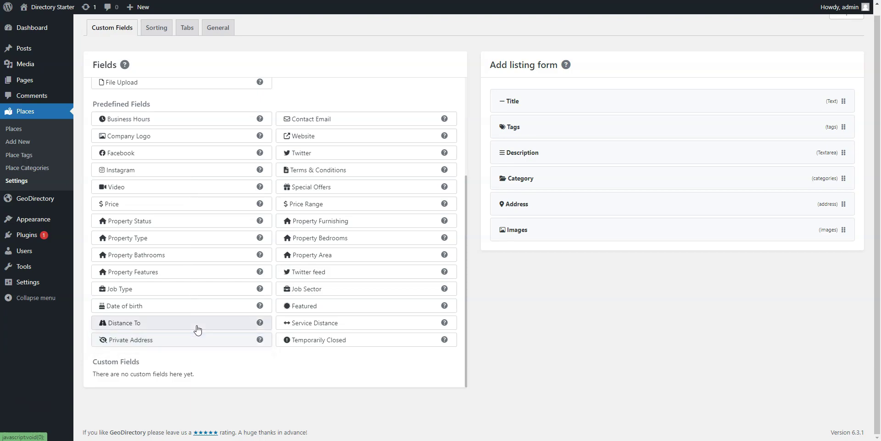
Open the GeoDirectory extensions and examine the free and paid addons, from Location Manager down to Saved Search Notifications.
mouse_move(38, 203)
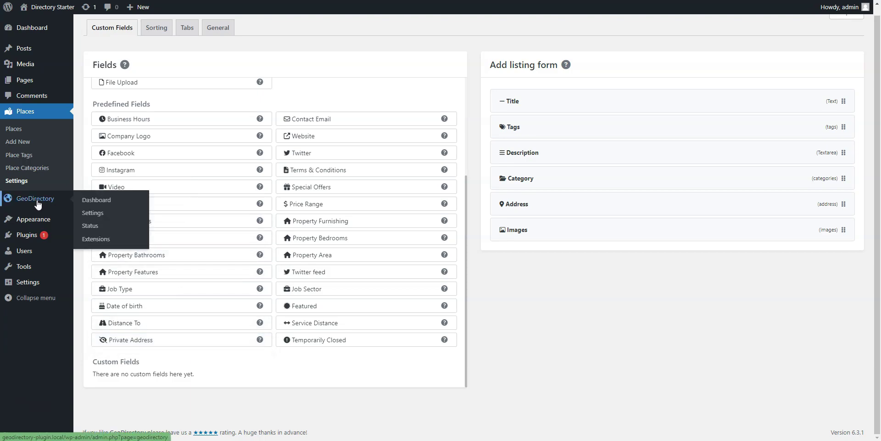
click(87, 237)
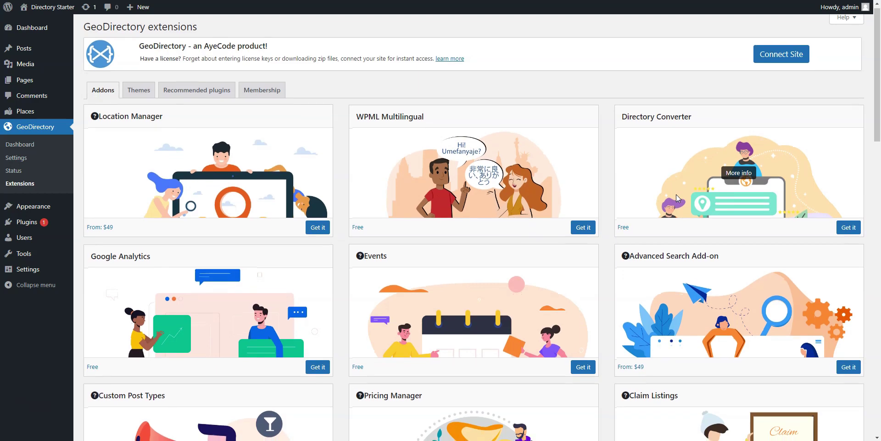
scroll(676, 194, down, 1)
scroll(676, 198, down, 3)
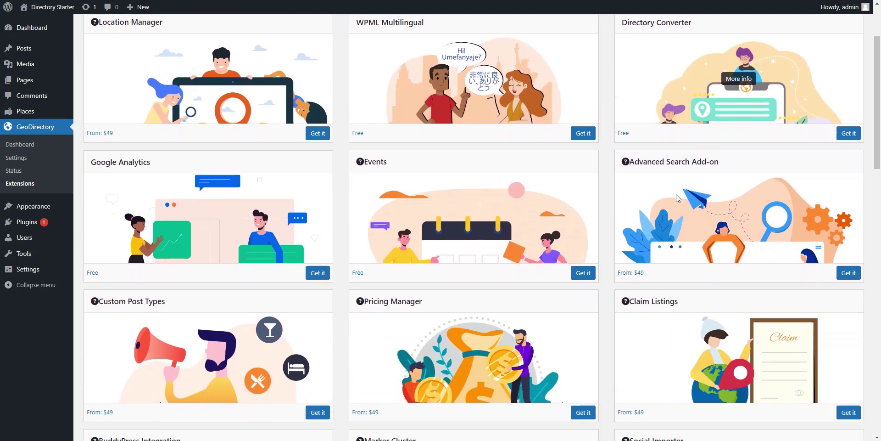
scroll(676, 198, down, 3)
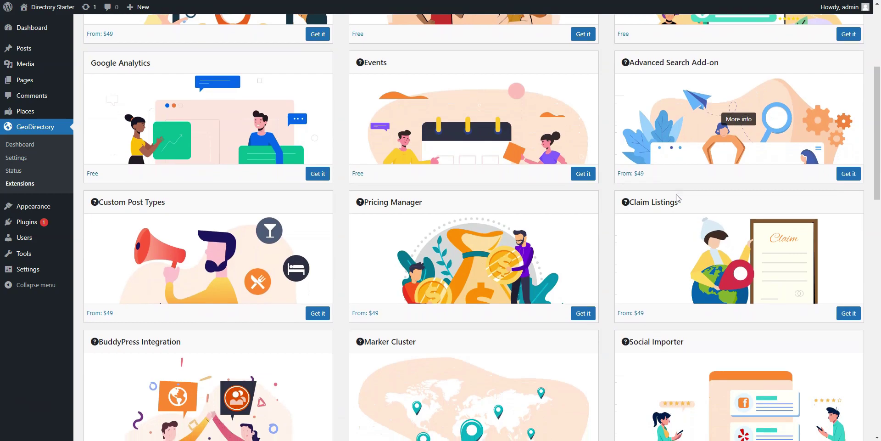
scroll(676, 198, down, 3)
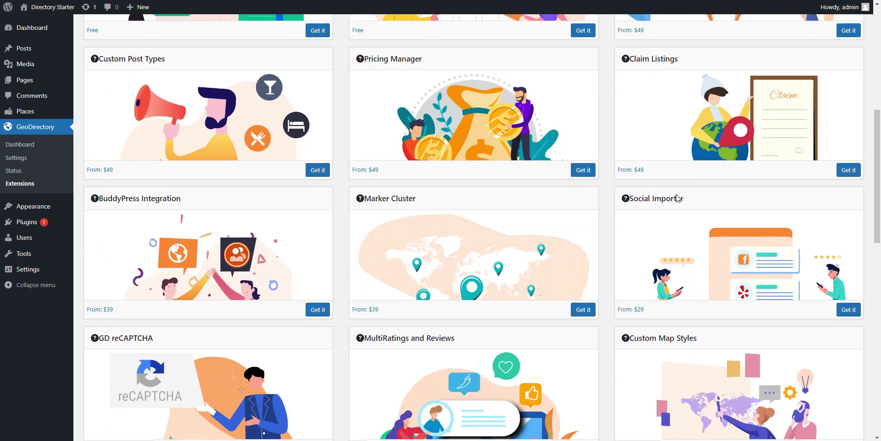
scroll(677, 198, down, 4)
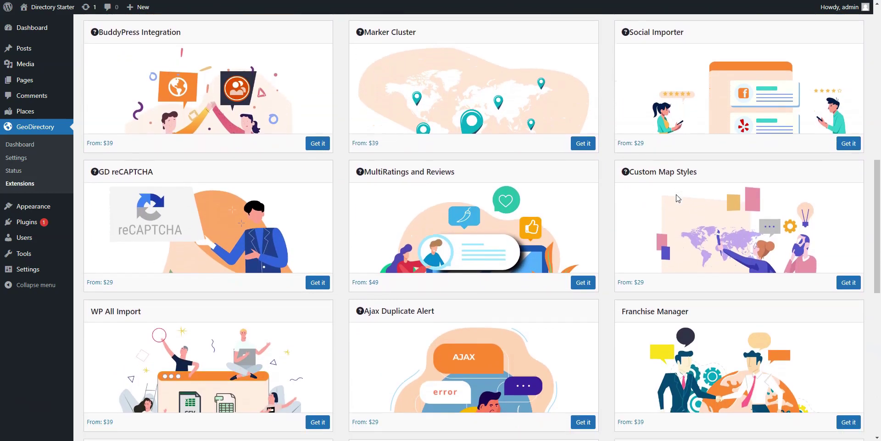
scroll(676, 198, down, 4)
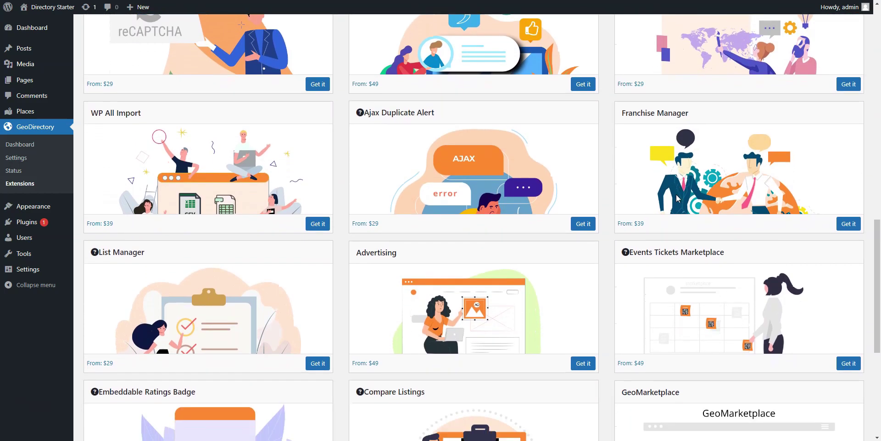
scroll(676, 198, down, 4)
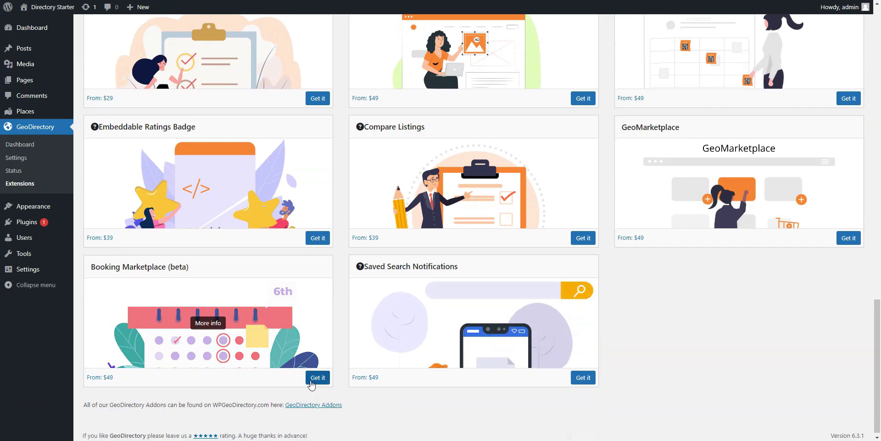
Read the Directory Starter theme page on the GeoDirectory website, covering its description, customizer, requirements, documentation and support.
click(316, 239)
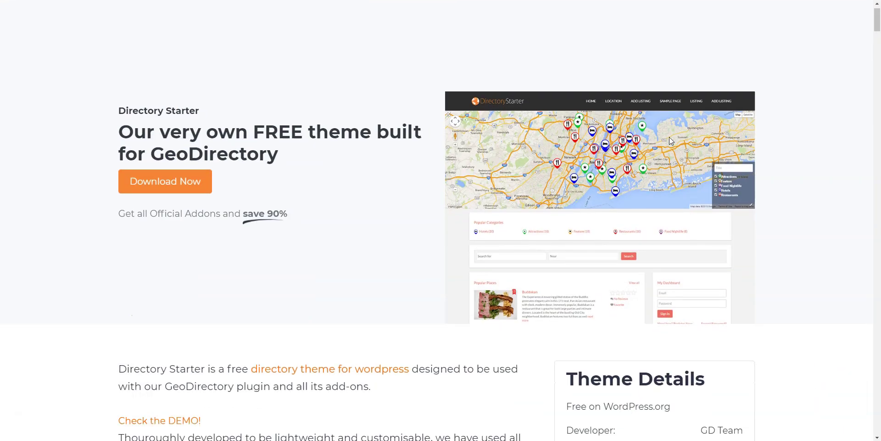
scroll(669, 137, down, 4)
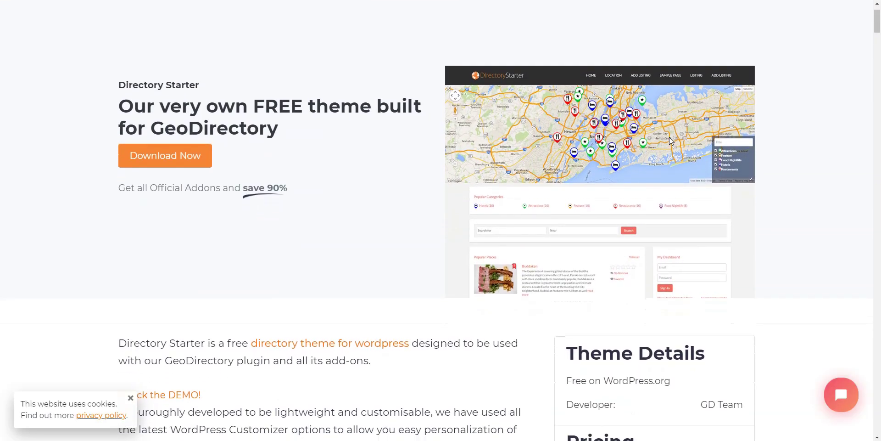
scroll(669, 141, down, 6)
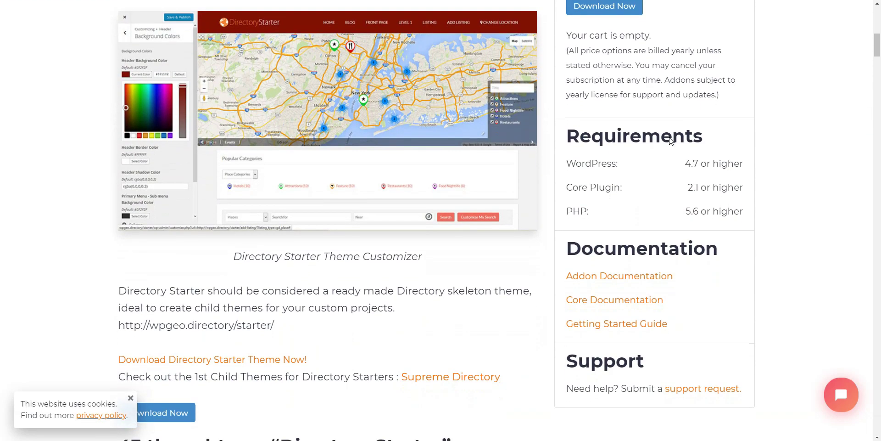
click(623, 282)
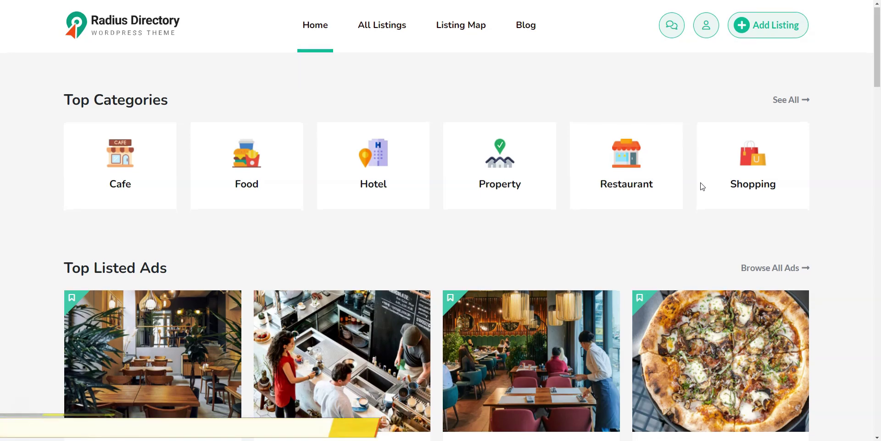
Tour the Radius Directory demo home page, from the top categories and listed ads to the locations, membership banner and blog posts.
scroll(701, 186, down, 1)
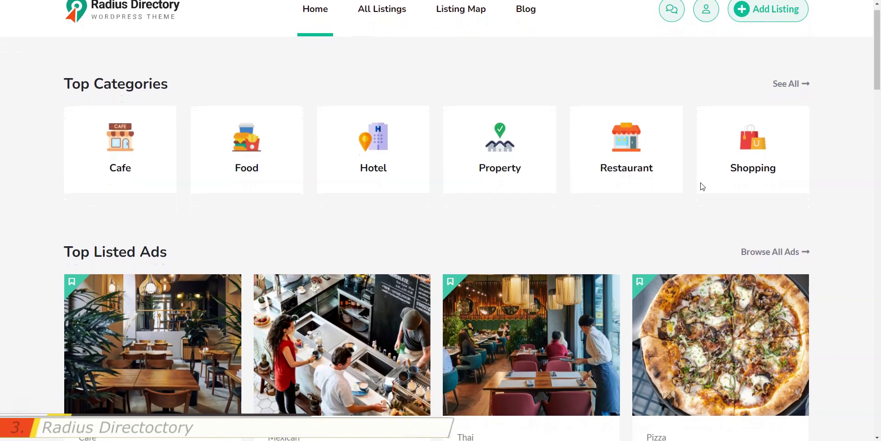
scroll(701, 186, down, 3)
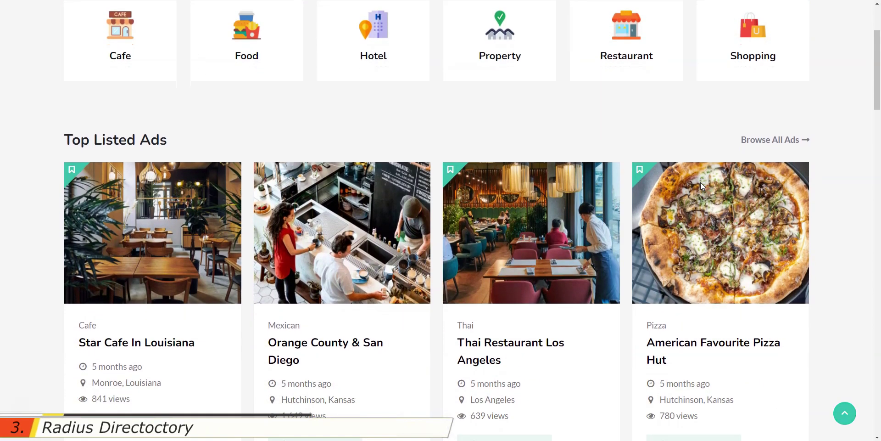
scroll(701, 186, down, 5)
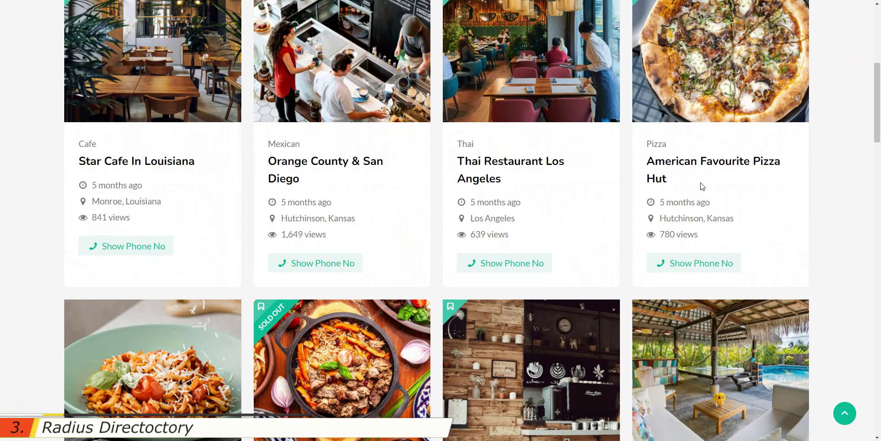
scroll(700, 183, down, 5)
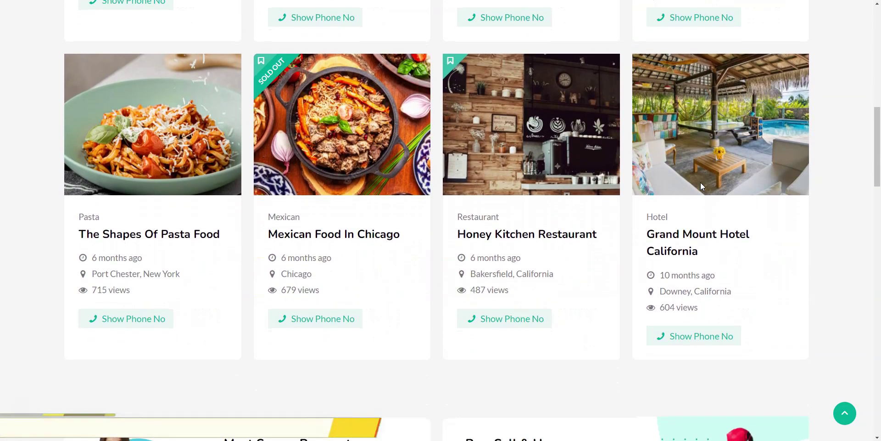
scroll(703, 186, down, 7)
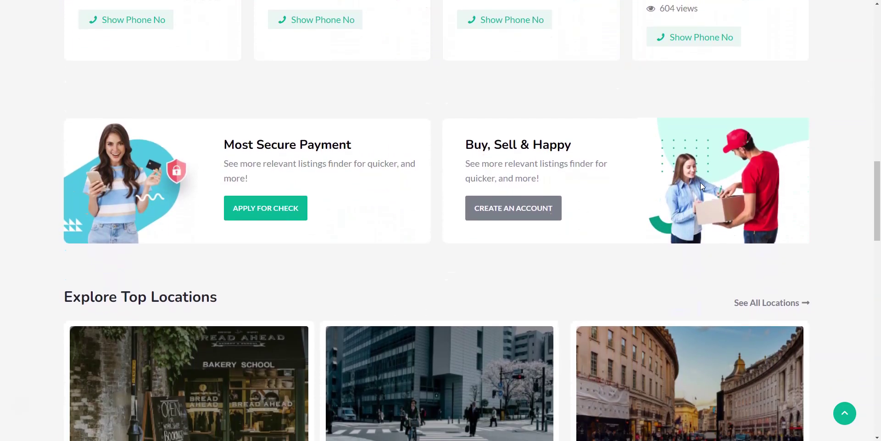
scroll(701, 186, down, 7)
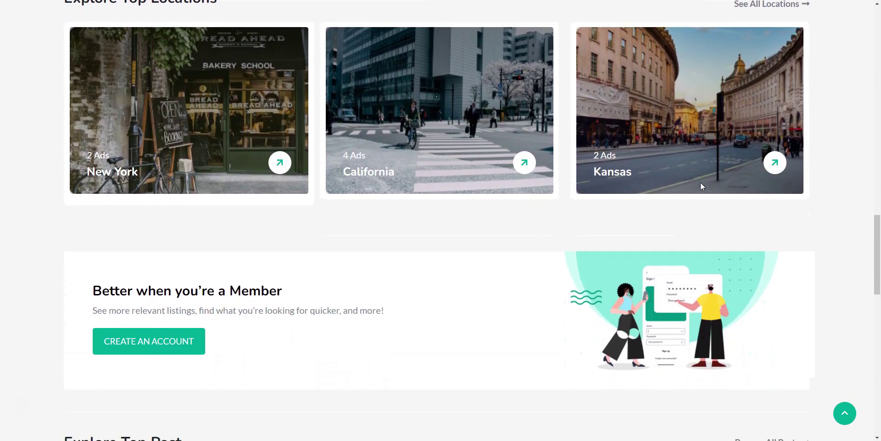
scroll(702, 186, down, 3)
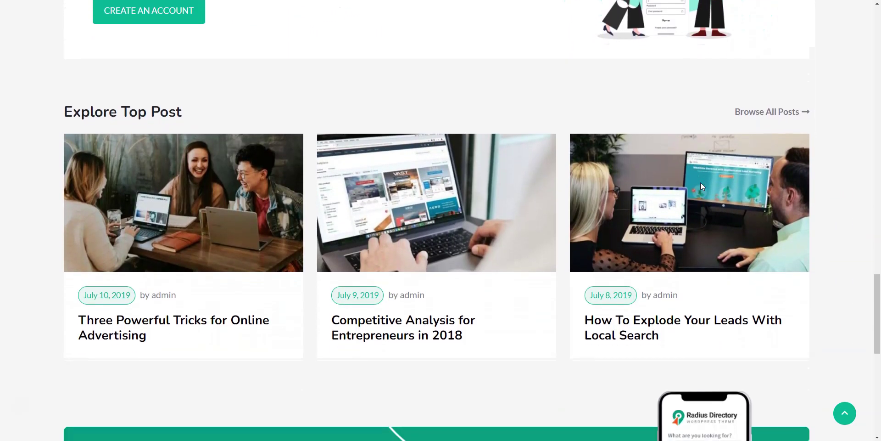
scroll(701, 186, up, 11)
scroll(701, 185, up, 9)
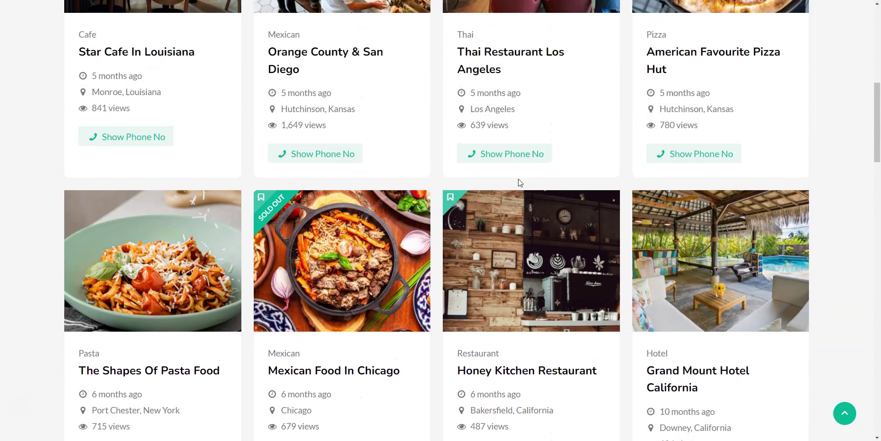
Open the Orange County & San Diego listing and look over its photo, seller information, description and location map.
click(290, 59)
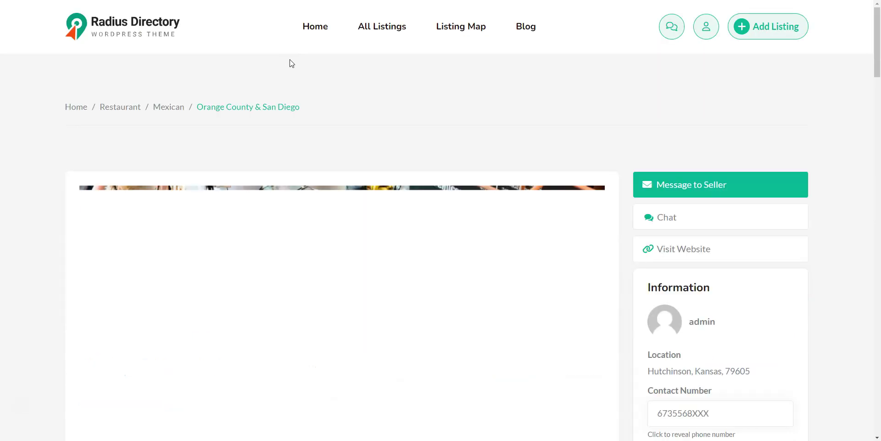
scroll(668, 164, down, 2)
scroll(668, 164, down, 3)
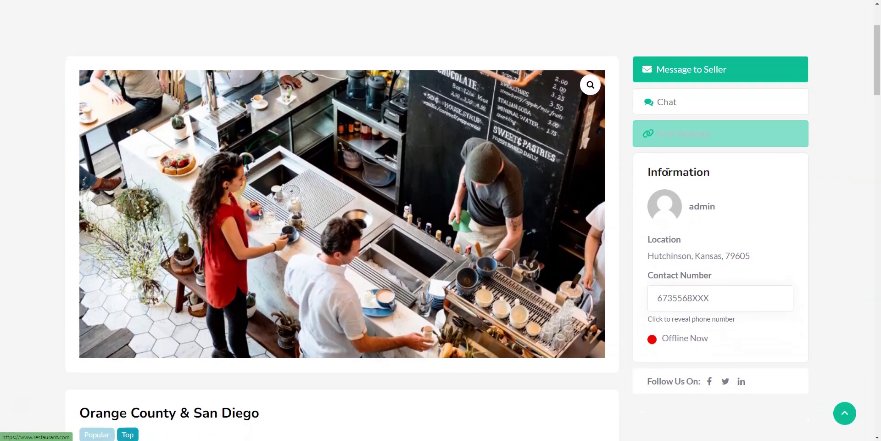
scroll(604, 269, down, 6)
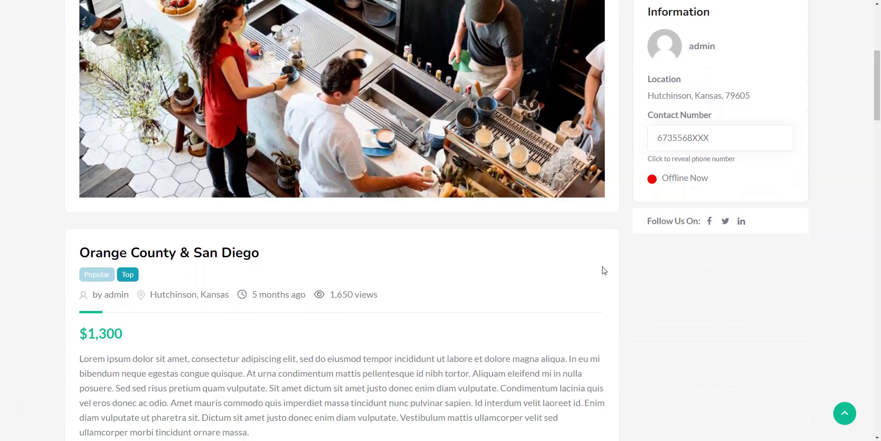
scroll(464, 237, down, 8)
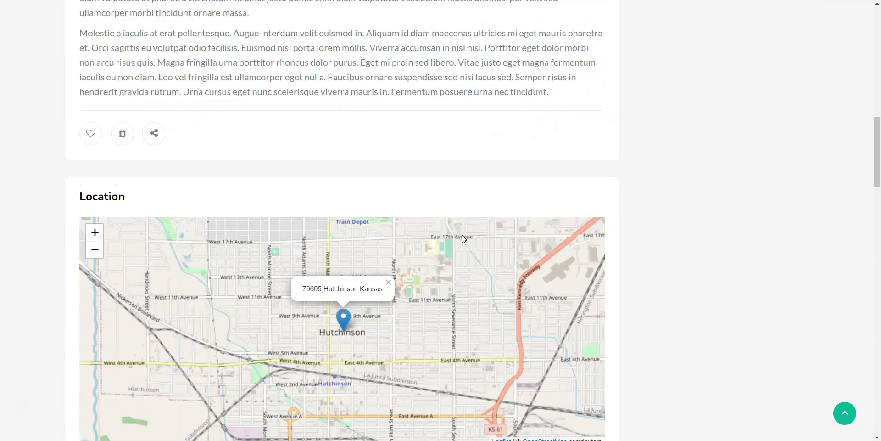
scroll(459, 237, down, 5)
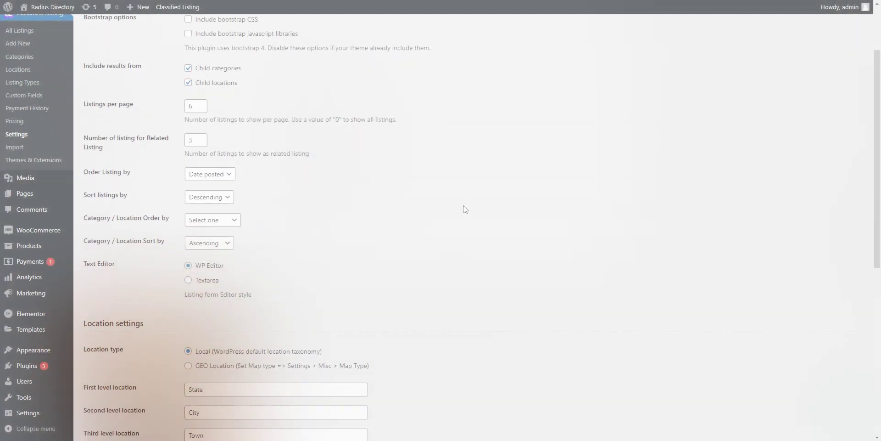
Look through the Classified Listing settings, listings, categories, custom fields, locations and pricing in the dashboard.
scroll(463, 206, down, 7)
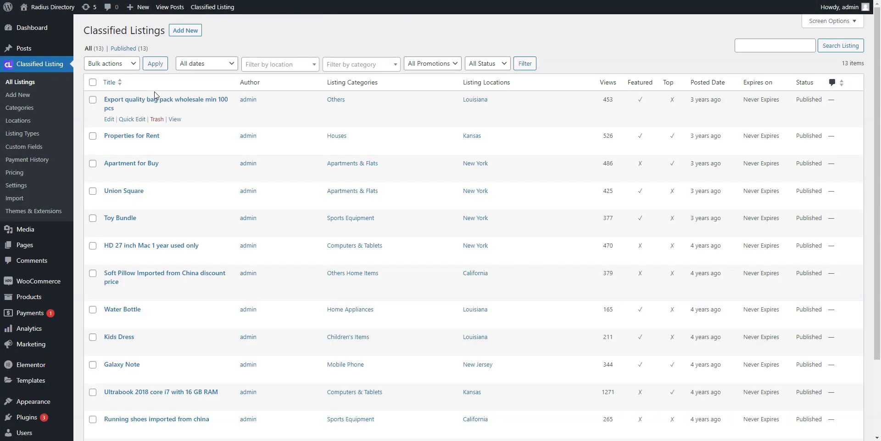
scroll(151, 96, down, 1)
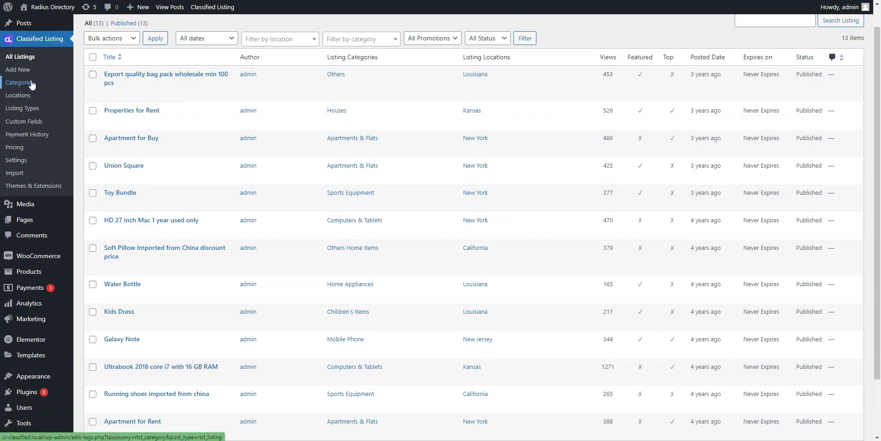
click(32, 83)
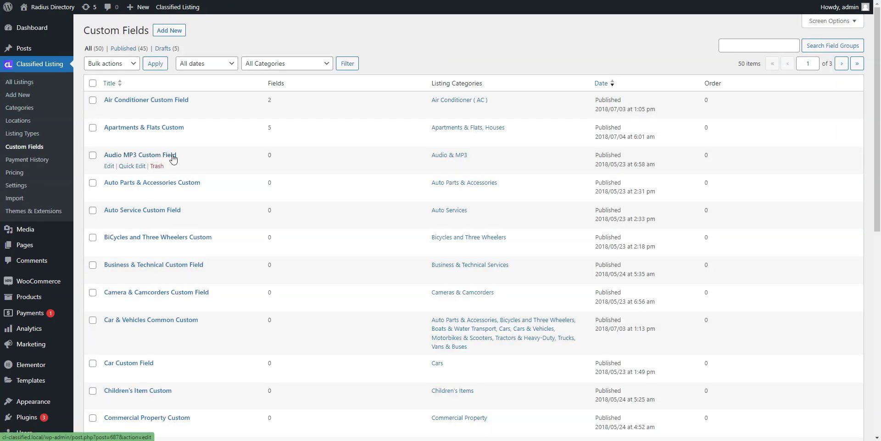
scroll(172, 159, down, 1)
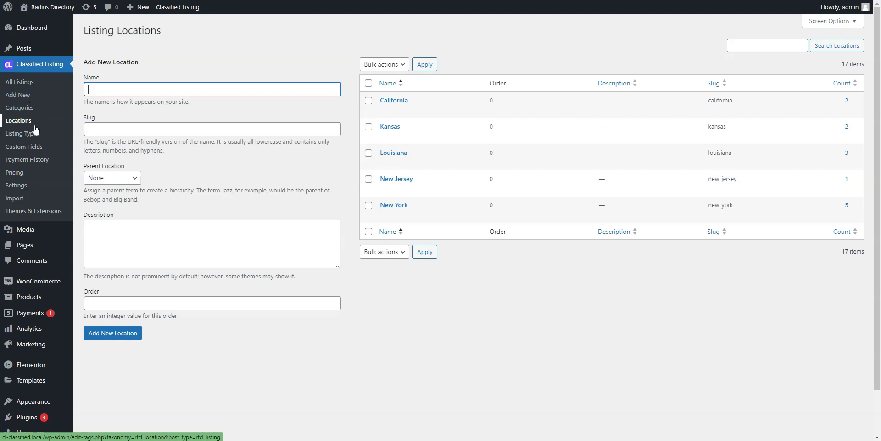
click(25, 175)
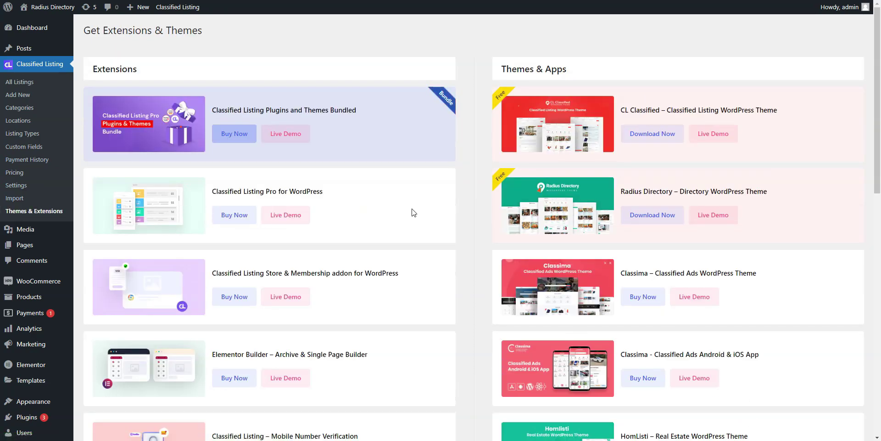
Examine the Classified Listing extensions and themes on offer, from the plugin bundle down to the multilingual addons.
scroll(445, 204, down, 2)
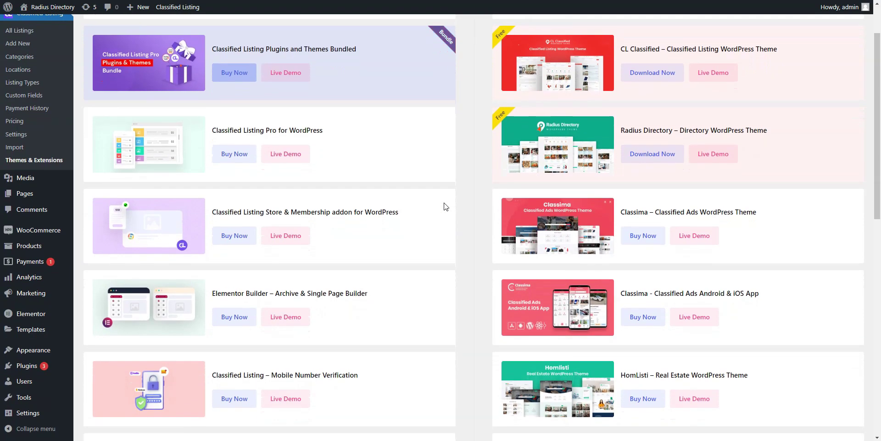
scroll(444, 206, down, 3)
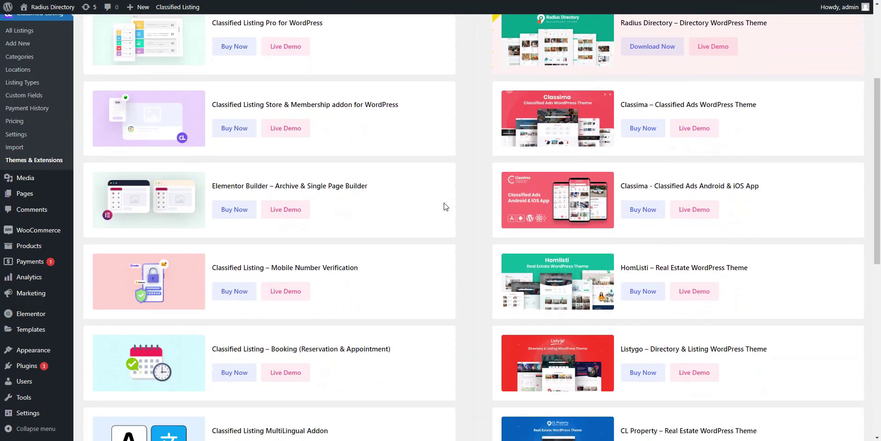
scroll(444, 206, down, 3)
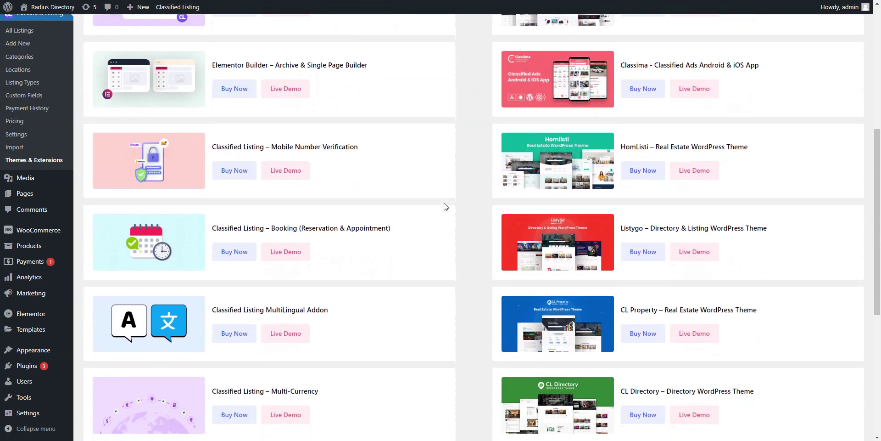
scroll(444, 206, down, 3)
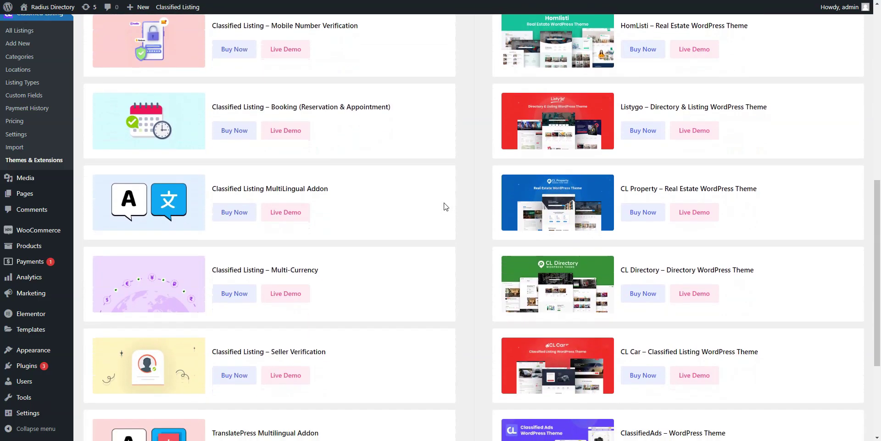
scroll(444, 207, down, 3)
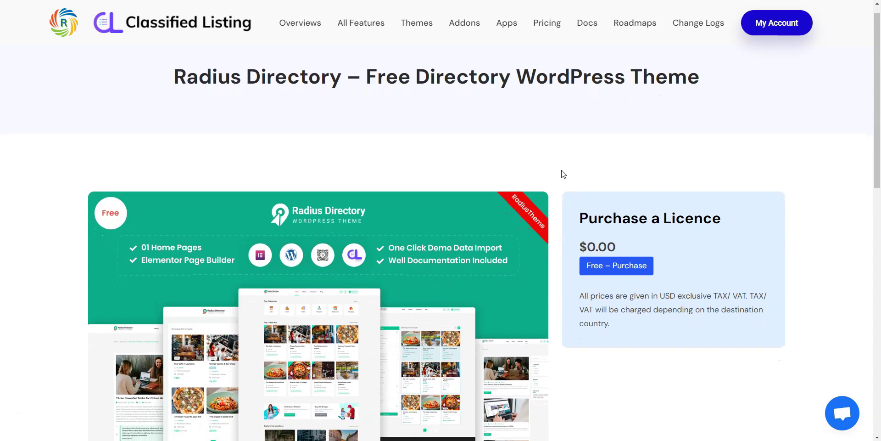
Read the Radius Directory product page, covering its price, included features, version details and footer links.
scroll(563, 173, down, 3)
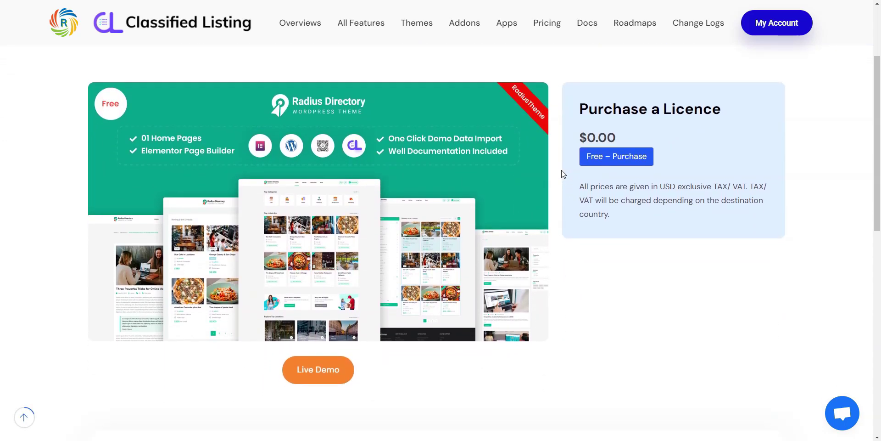
scroll(563, 173, down, 3)
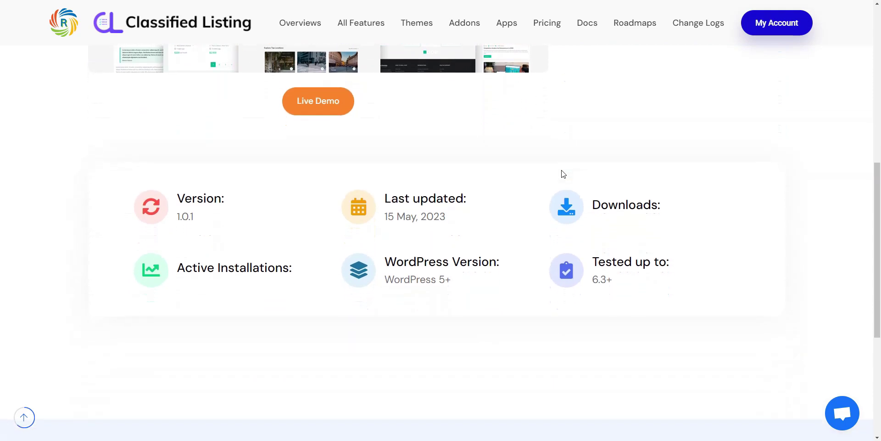
scroll(563, 171, down, 3)
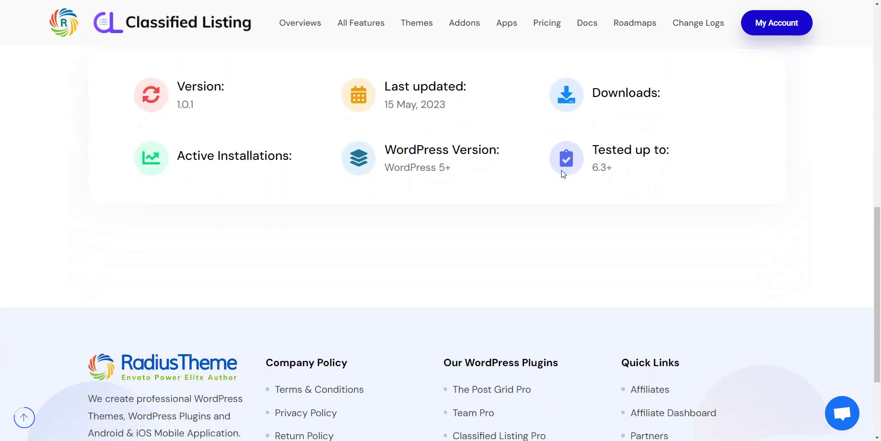
scroll(563, 173, down, 3)
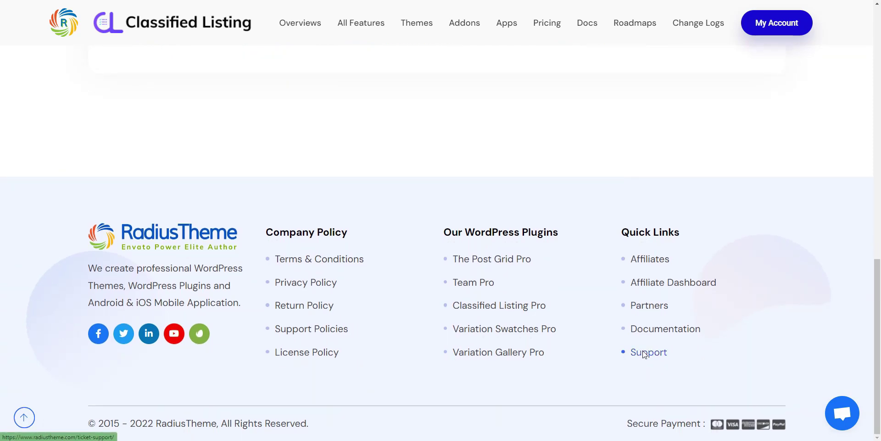
Open the RadiusTheme ticket support page and review its form fields down to the submission section.
click(645, 352)
scroll(644, 354, down, 3)
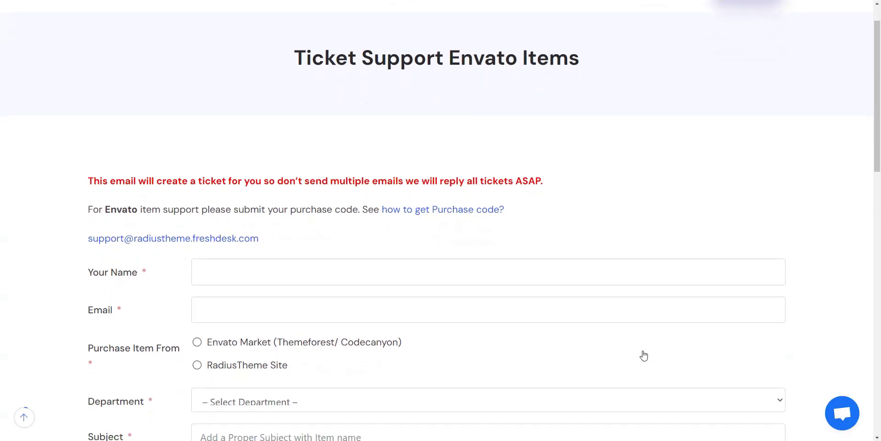
scroll(644, 355, down, 5)
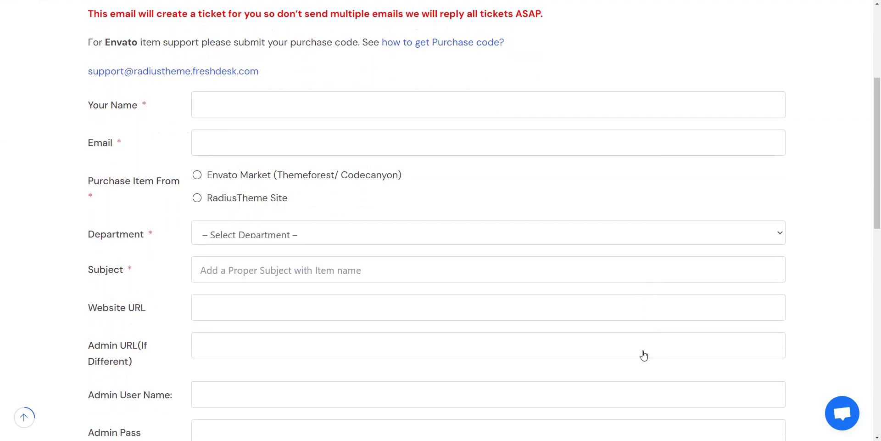
scroll(644, 355, down, 6)
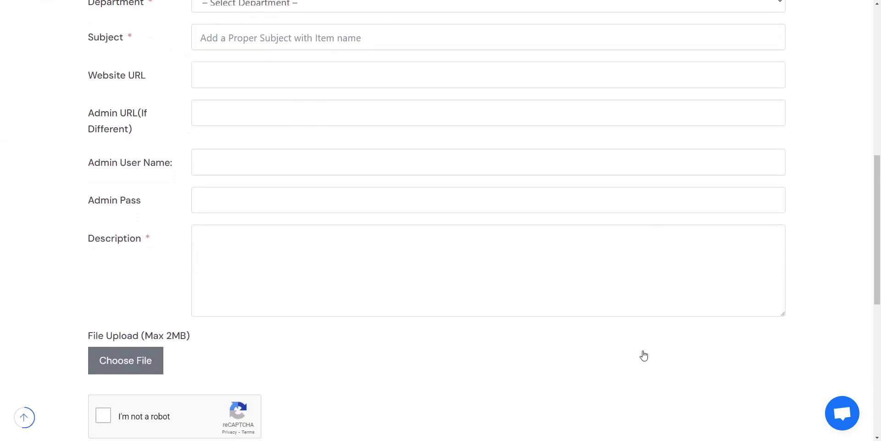
scroll(644, 355, down, 5)
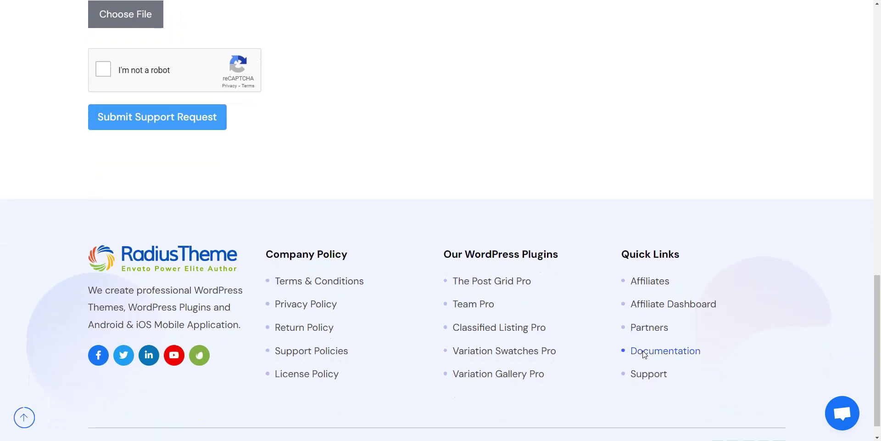
Open the RadiusTheme documentation page and look over its lists of WordPress plugins and themes.
click(644, 352)
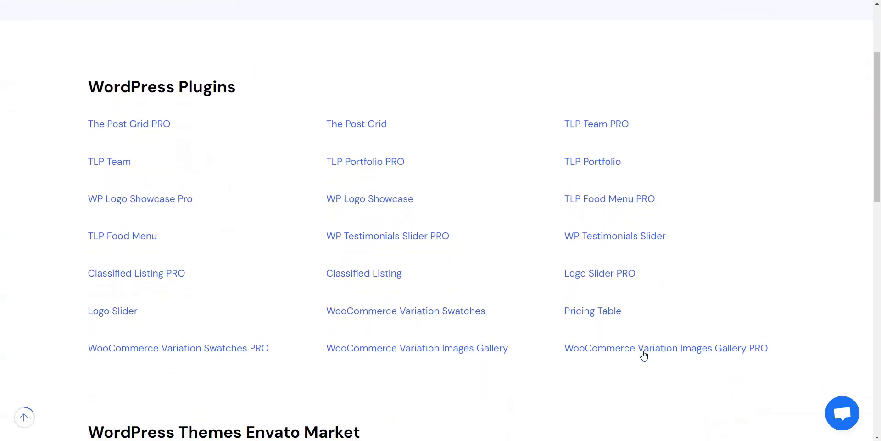
scroll(644, 354, down, 1)
scroll(644, 354, down, 1)
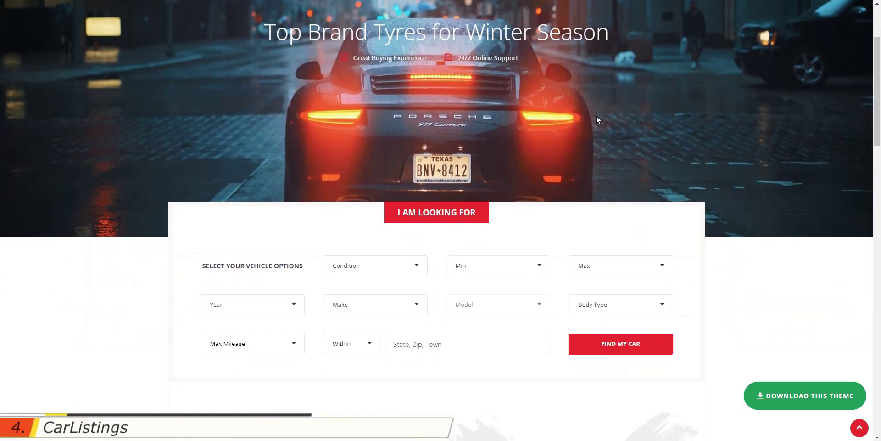
Tour the CarListings demo homepage, from the vehicle search form through Browse Cars By Make to the car listing grid.
scroll(598, 120, down, 3)
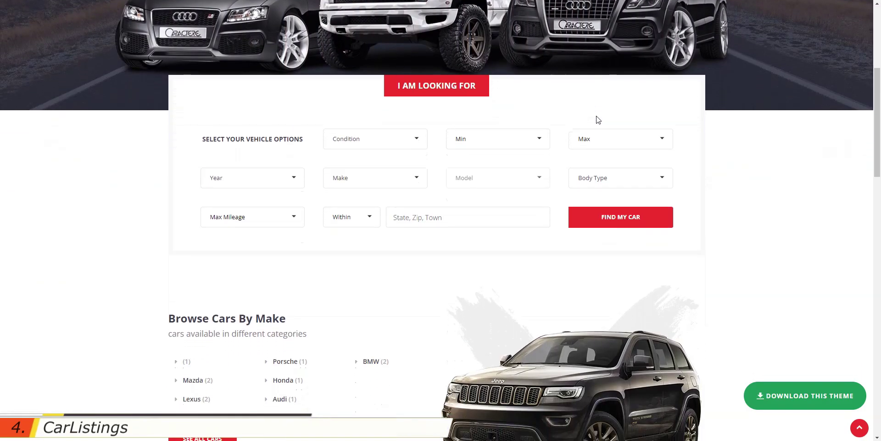
scroll(597, 116, down, 4)
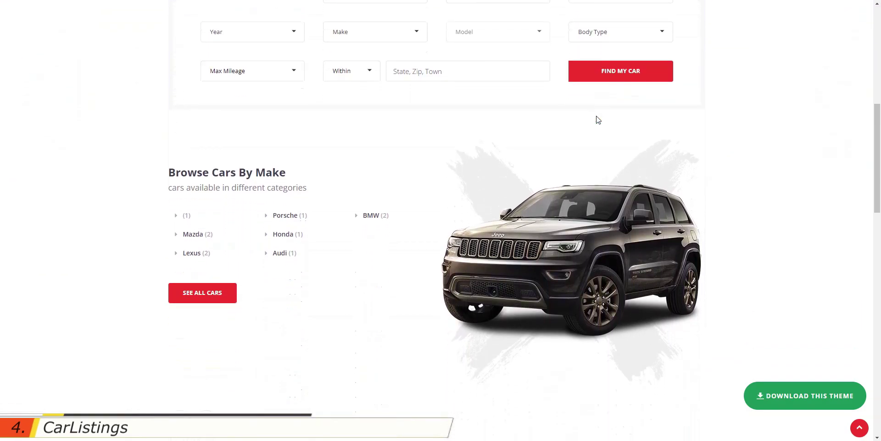
scroll(596, 116, down, 3)
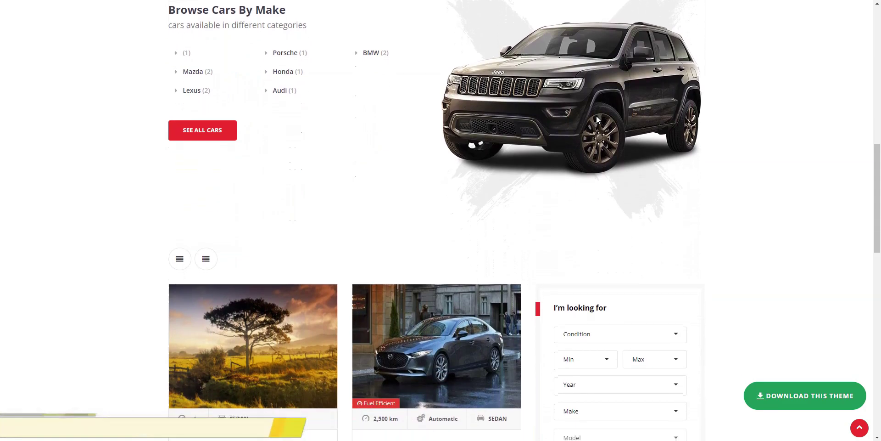
scroll(598, 120, down, 4)
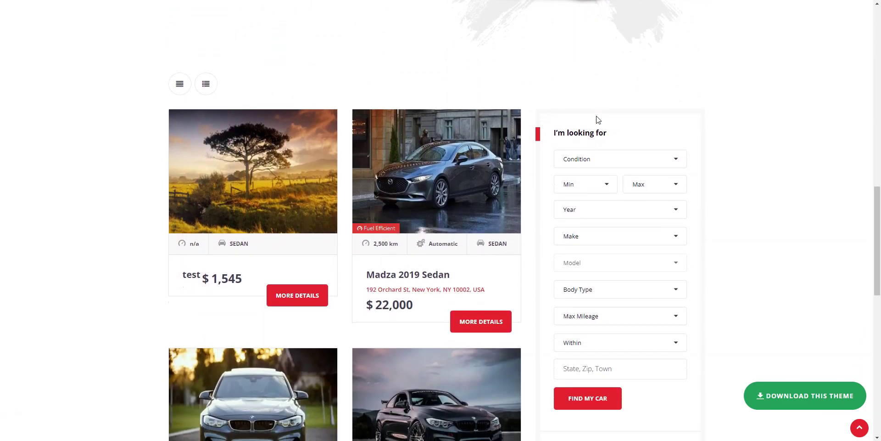
scroll(598, 120, down, 2)
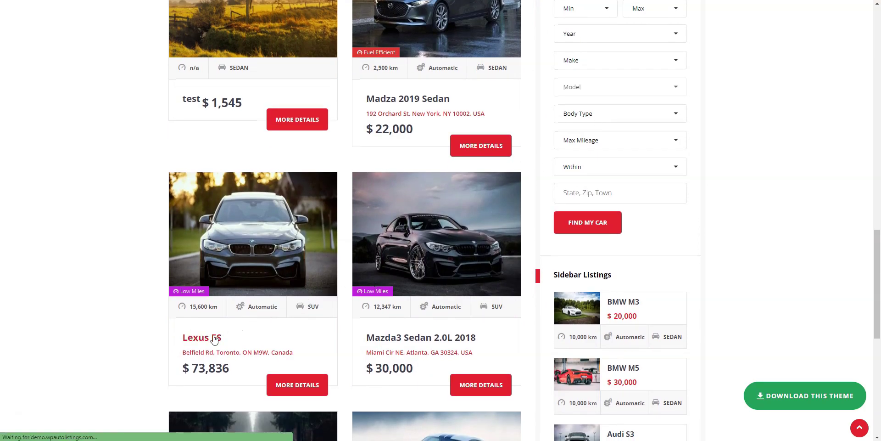
Open the Lexus ES demo listing and examine its gallery, location map, overview, features and contact form.
scroll(213, 338, down, 2)
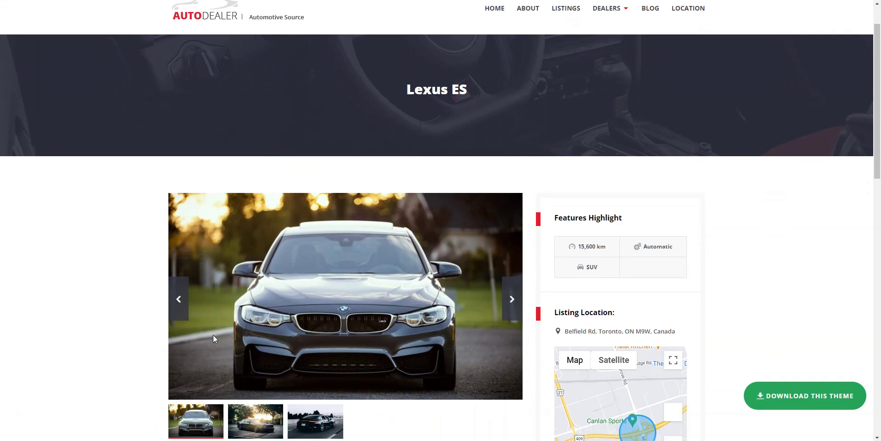
scroll(214, 338, down, 3)
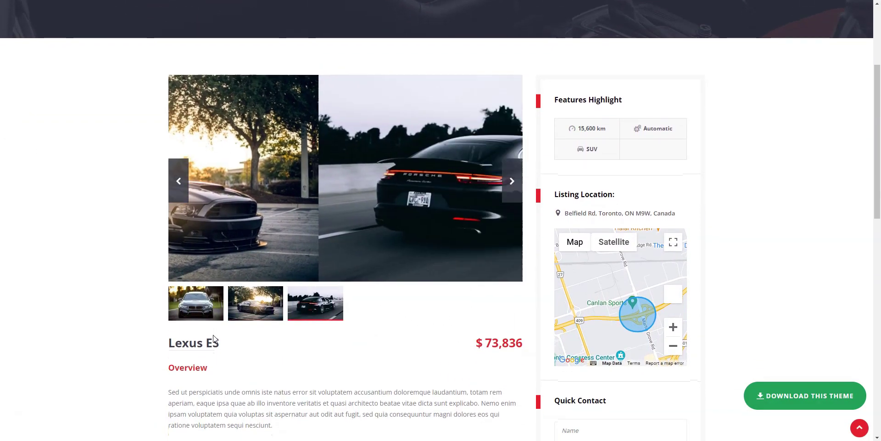
scroll(214, 335, down, 5)
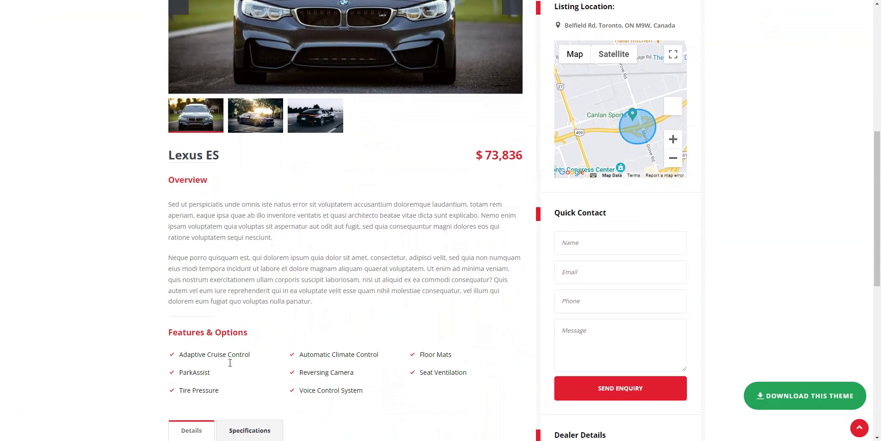
scroll(256, 383, down, 3)
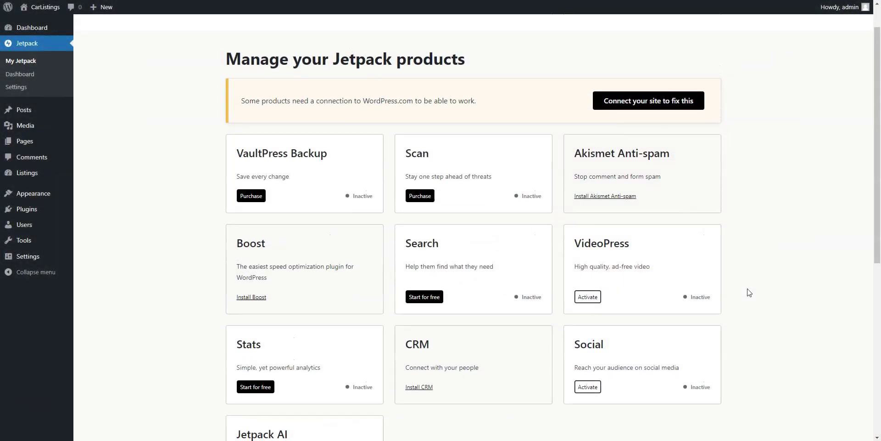
Open My Sample Listing from the CarListings site's dashboard listings and look over its excerpt, vehicle selection and specification fields.
scroll(418, 249, down, 1)
scroll(418, 248, up, 1)
mouse_move(33, 176)
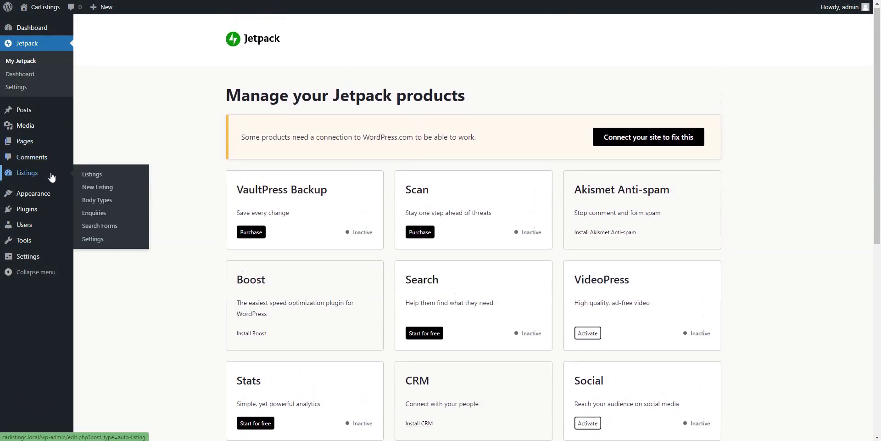
click(92, 175)
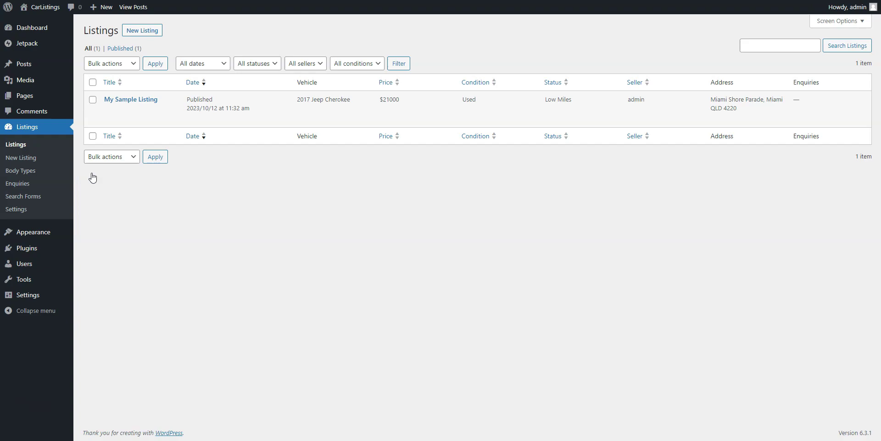
click(124, 104)
scroll(121, 133, down, 5)
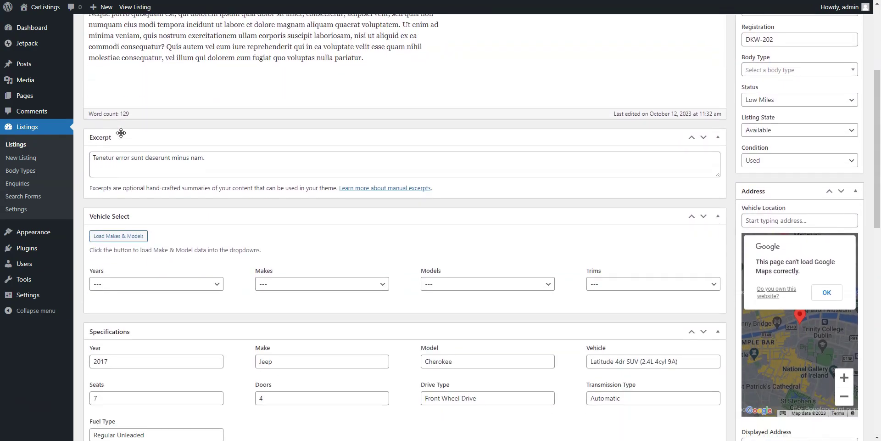
Review the listings plugin's General and Listings settings, covering maps, price format, listing setup and listing statuses.
click(34, 210)
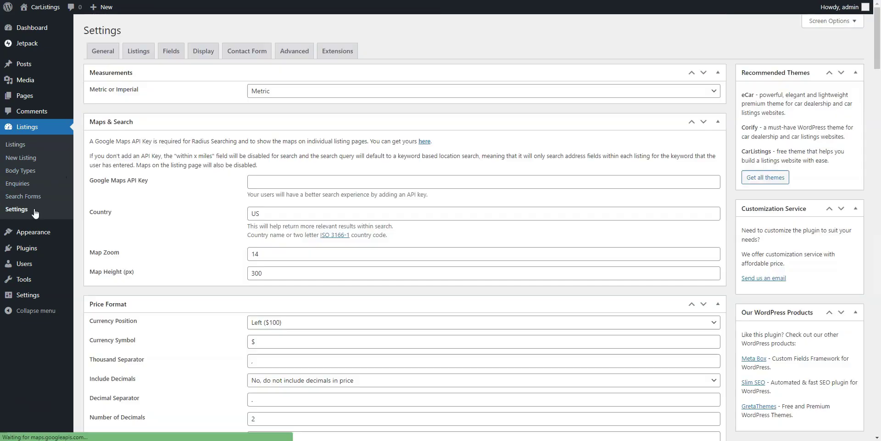
scroll(115, 212, down, 5)
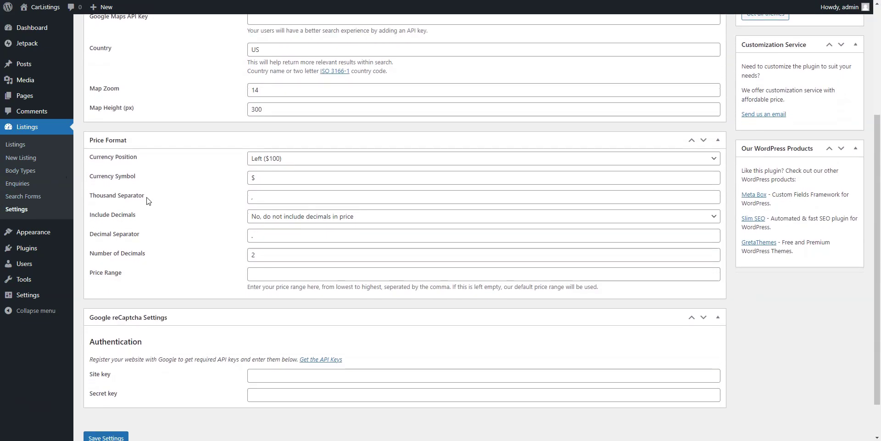
scroll(150, 178, up, 5)
click(147, 58)
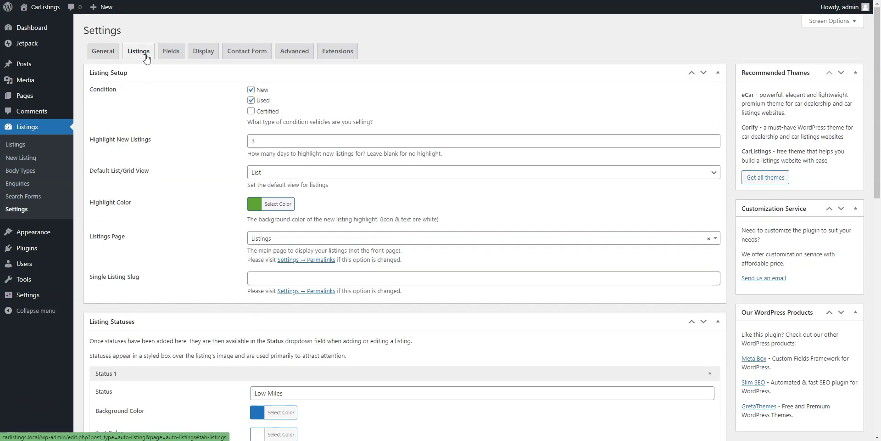
scroll(183, 196, down, 5)
scroll(184, 193, down, 3)
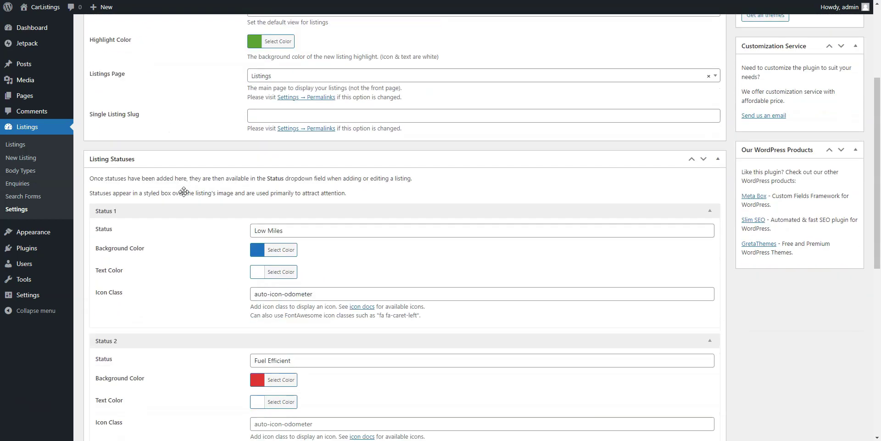
scroll(185, 184, up, 5)
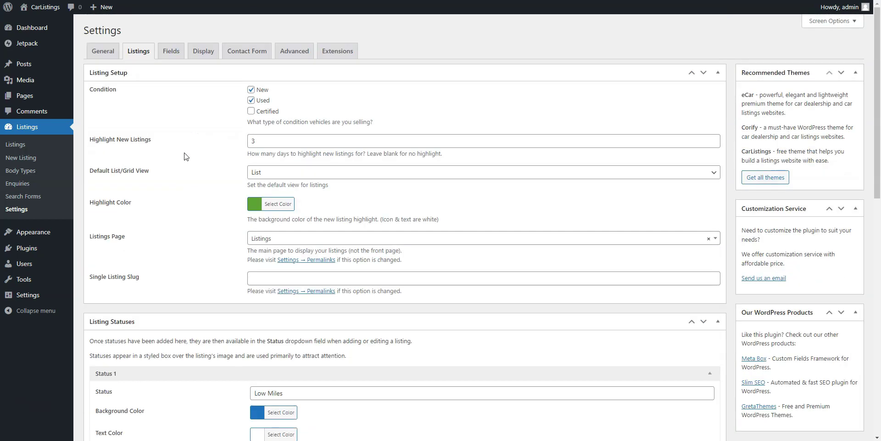
Look through the full list of specification fields available for display in the Fields settings.
click(179, 56)
scroll(294, 141, down, 1)
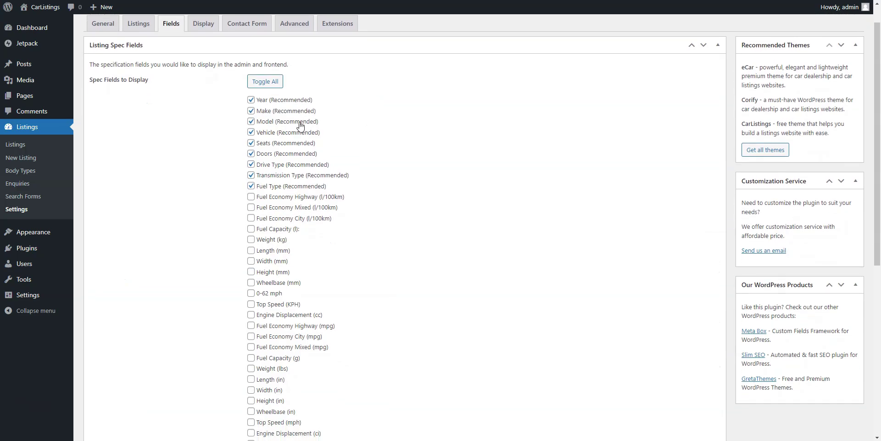
scroll(301, 124, down, 7)
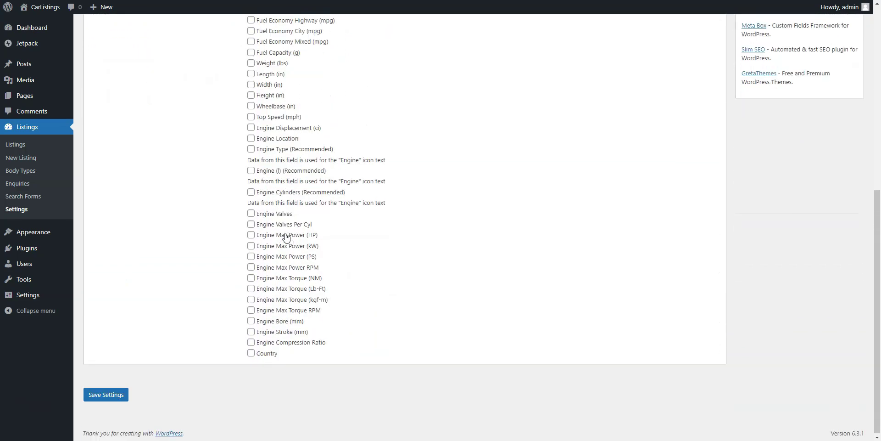
scroll(243, 165, up, 8)
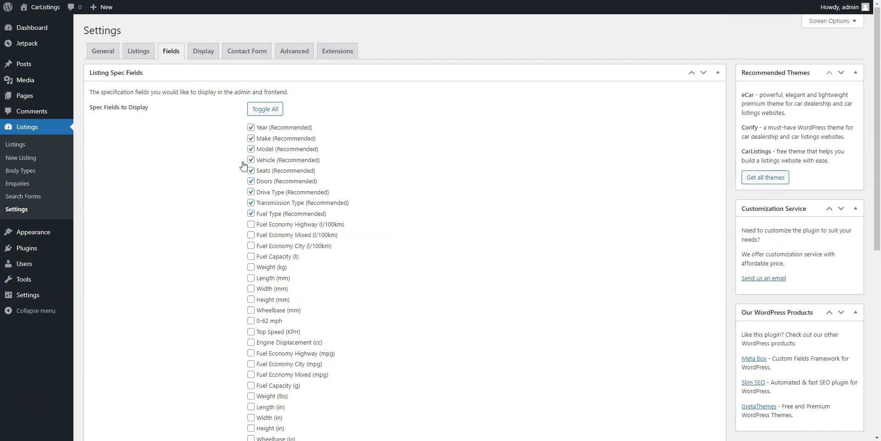
Go through the plugin's Display, Contact Form, Advanced and Extensions settings.
click(215, 51)
click(247, 53)
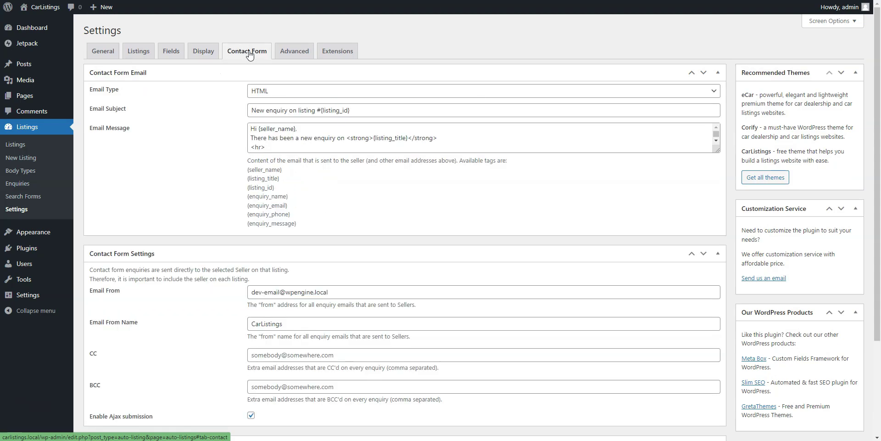
click(294, 54)
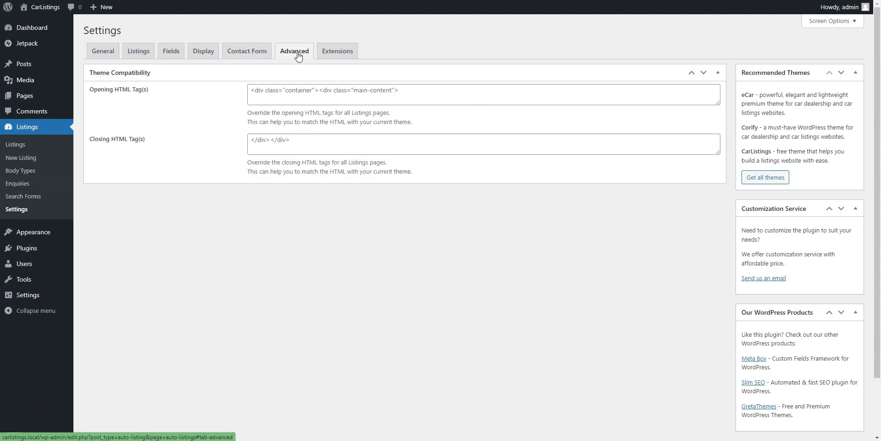
click(337, 54)
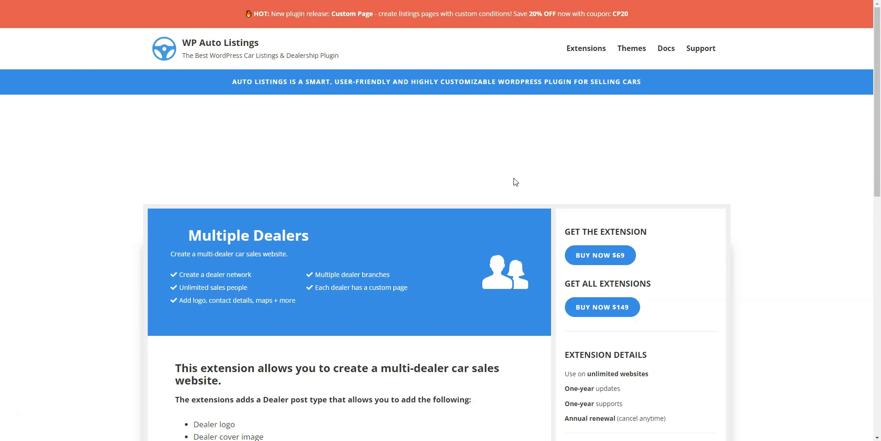
Read the Multiple Dealers extension page on the WP Auto Listings site, covering its features, extension details and requirements.
scroll(510, 179, down, 1)
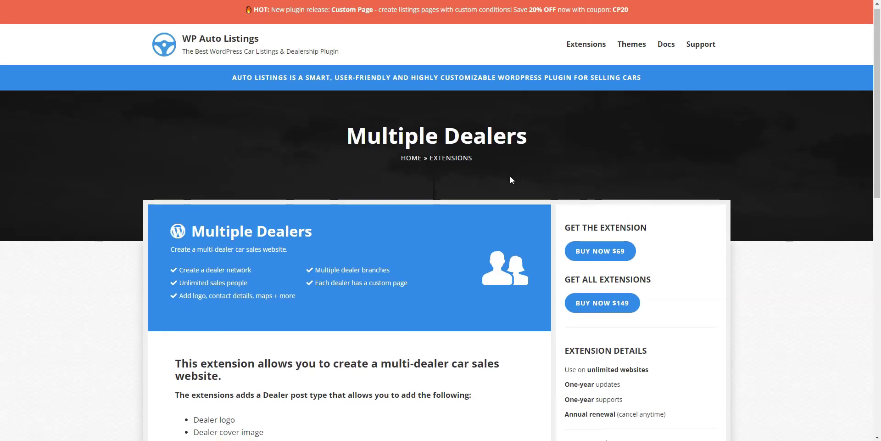
scroll(511, 178, down, 2)
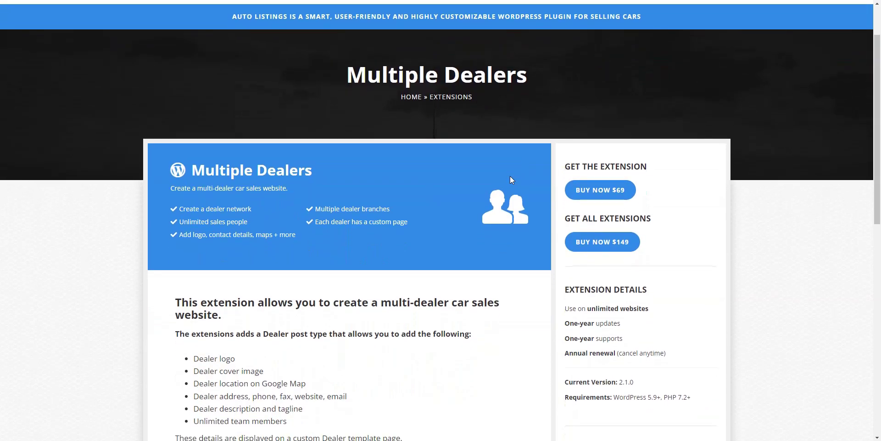
scroll(510, 176, down, 5)
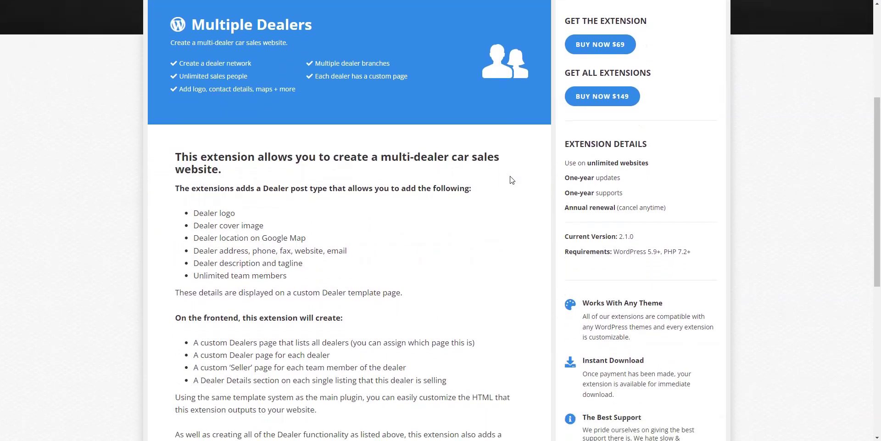
scroll(513, 181, down, 2)
scroll(509, 179, up, 10)
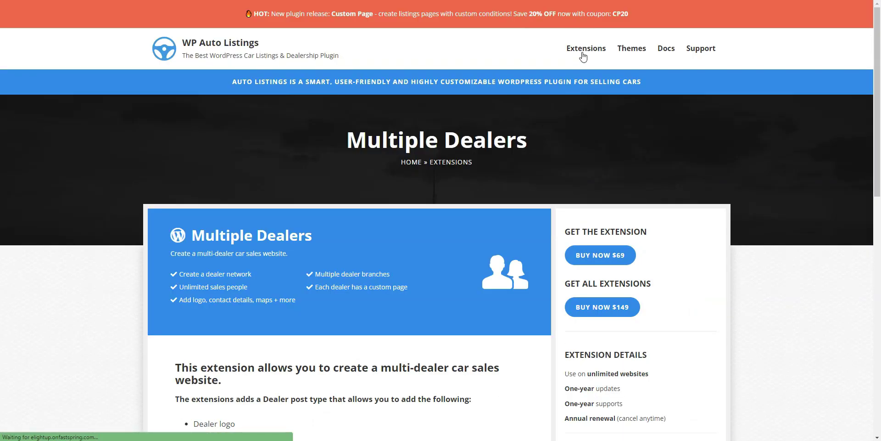
Open the WP Auto Listings Extensions page and compare the premium extensions down to the discounted bundle.
click(585, 48)
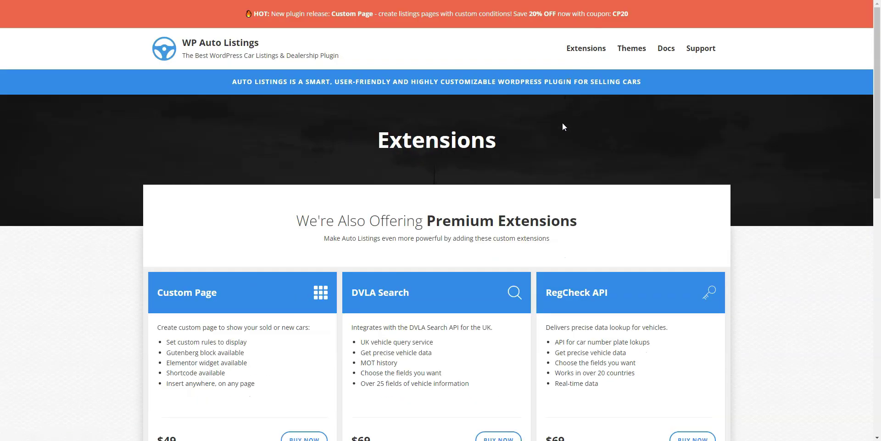
scroll(563, 123, down, 3)
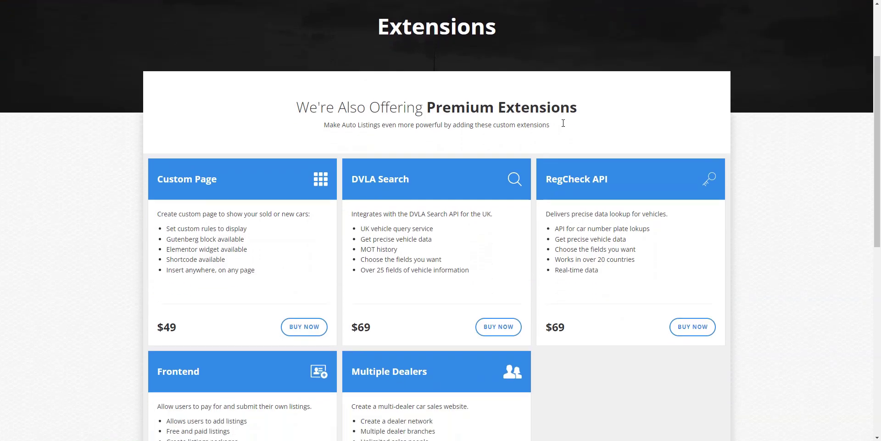
scroll(564, 123, down, 4)
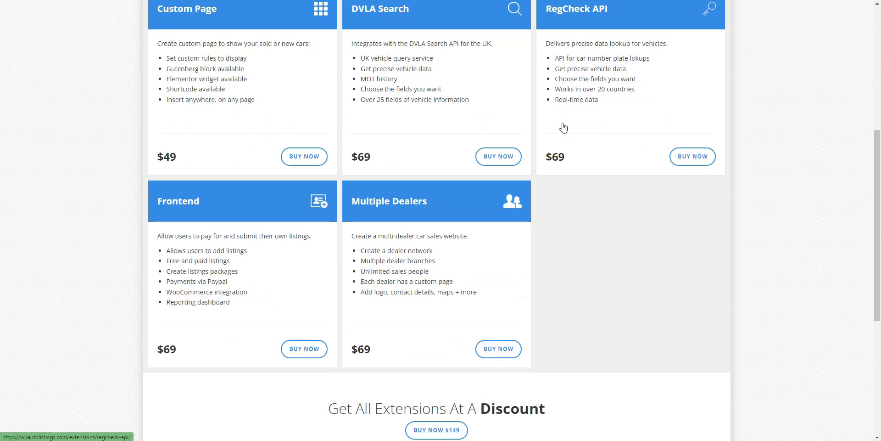
scroll(563, 127, down, 1)
scroll(564, 127, up, 1)
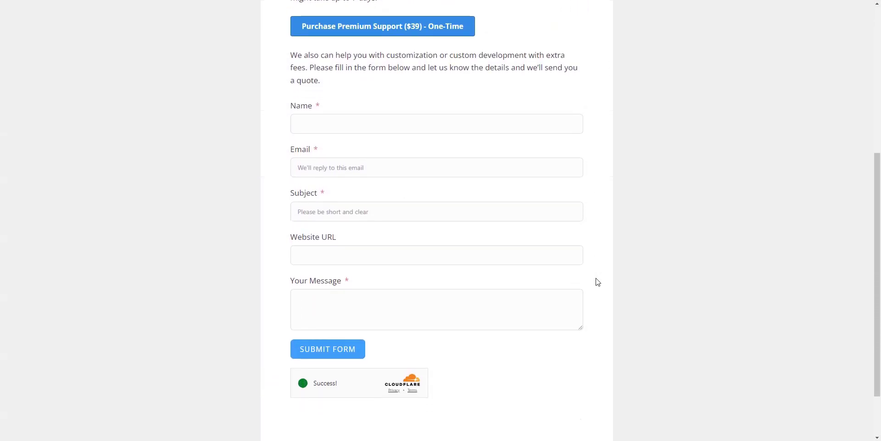
Review the WP Auto Listings Support page, including its contact form fields and premium support terms.
scroll(598, 282, down, 1)
scroll(598, 282, up, 2)
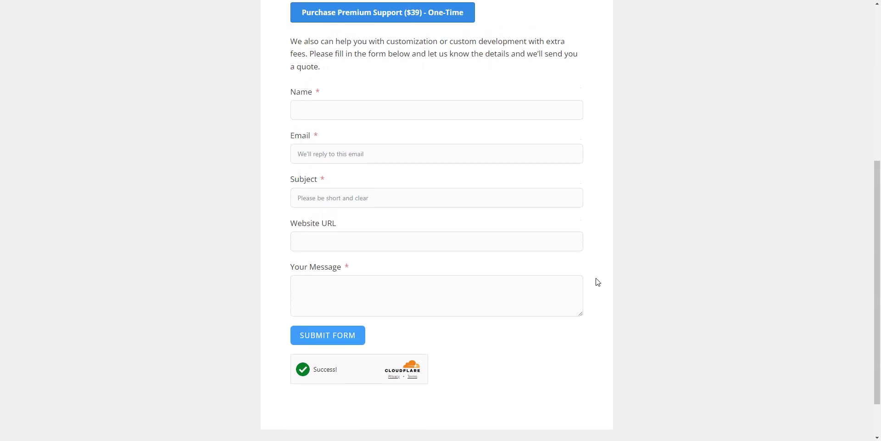
scroll(598, 282, up, 2)
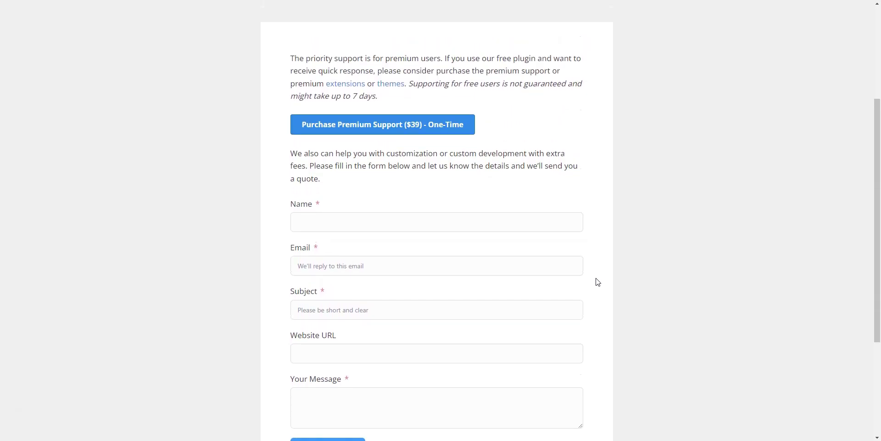
scroll(598, 282, up, 3)
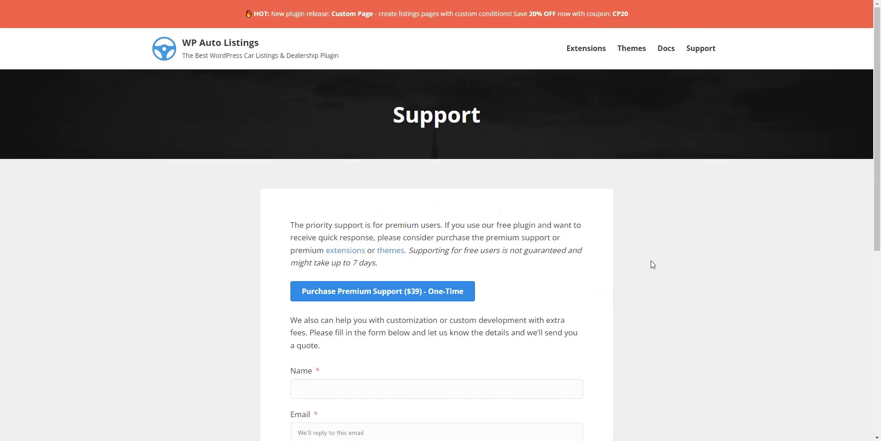
Open the WP Auto Listings Docs page and look over its general and extension topics.
click(675, 59)
scroll(610, 191, down, 3)
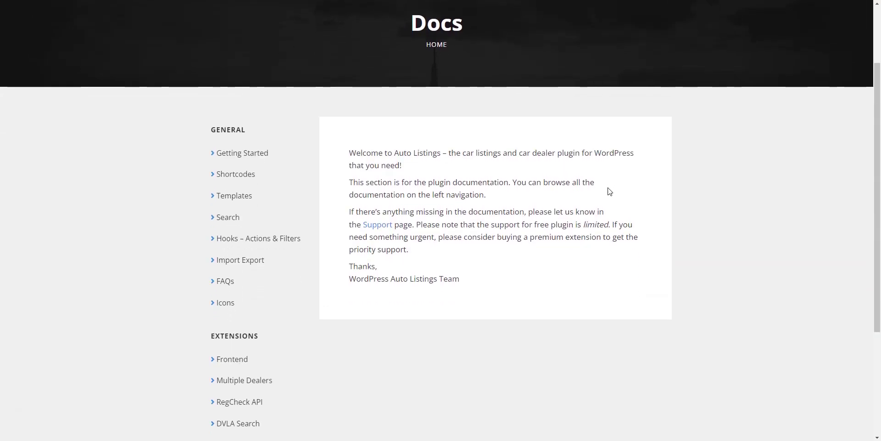
Open the CarListings theme documentation from the Docs page and read its installation instructions.
scroll(554, 191, down, 2)
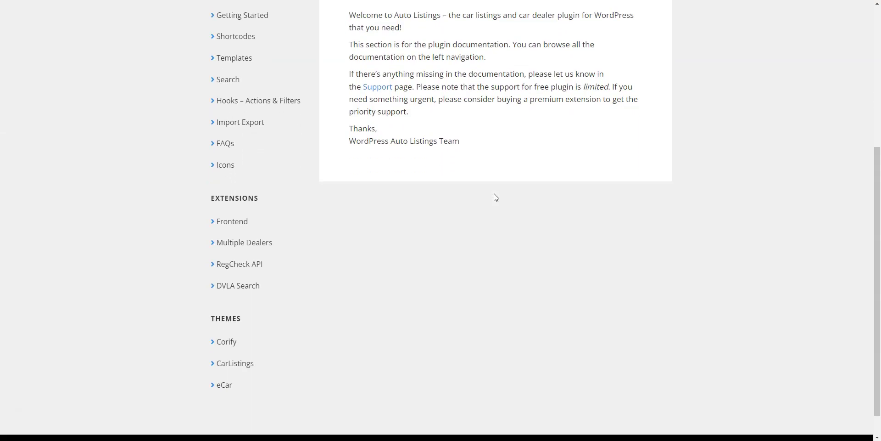
click(217, 367)
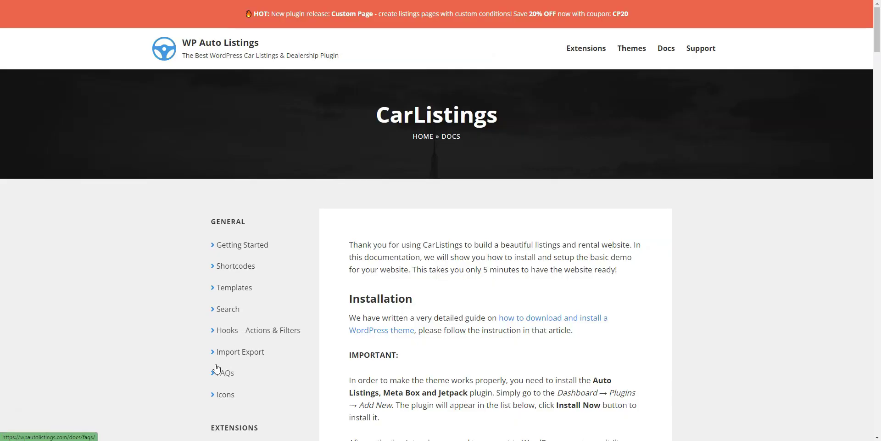
scroll(483, 232, down, 6)
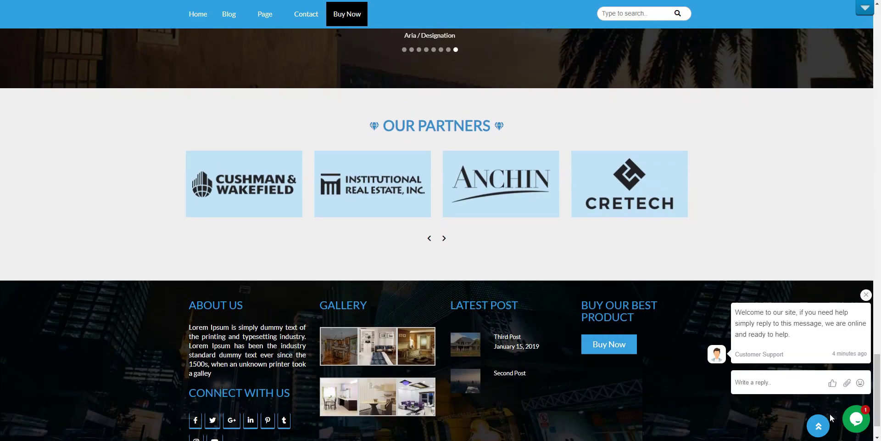
Open the Property5 details from the recent properties in the Real Estate demo and review its features, description and map.
click(819, 424)
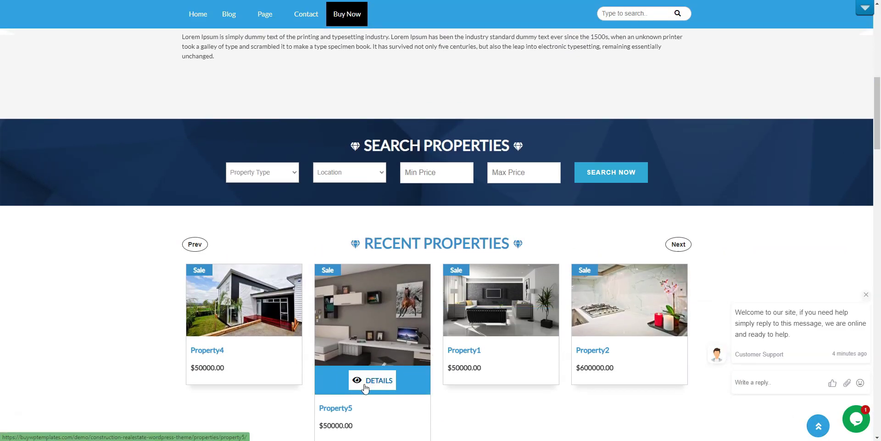
click(364, 384)
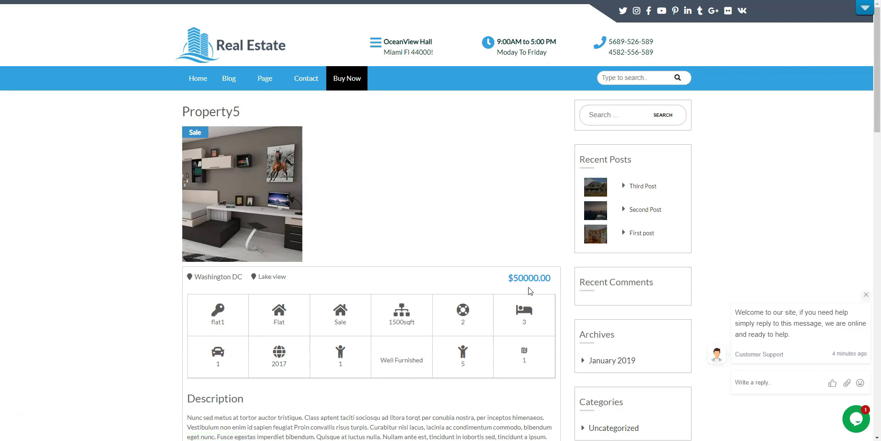
scroll(546, 249, down, 3)
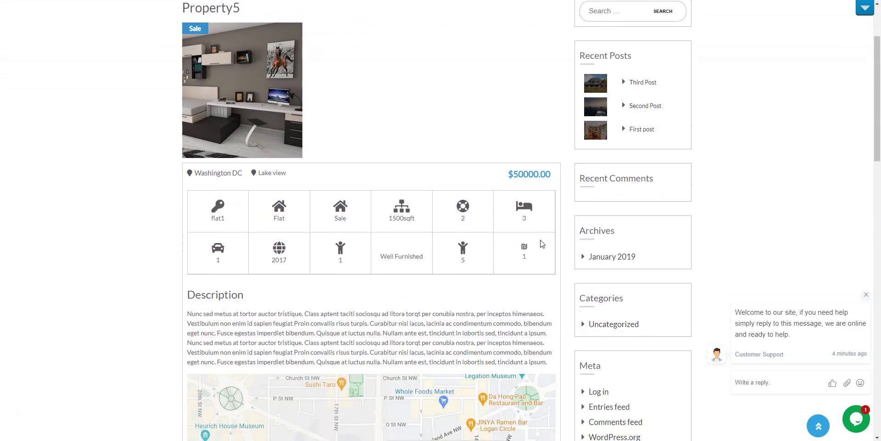
scroll(543, 244, down, 4)
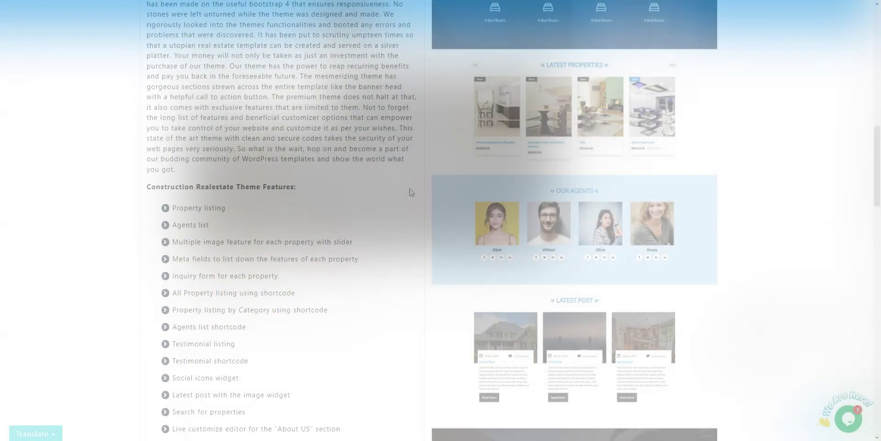
Review the construction real estate theme's product page, covering its feature list, description, price and purchase options.
scroll(411, 191, up, 3)
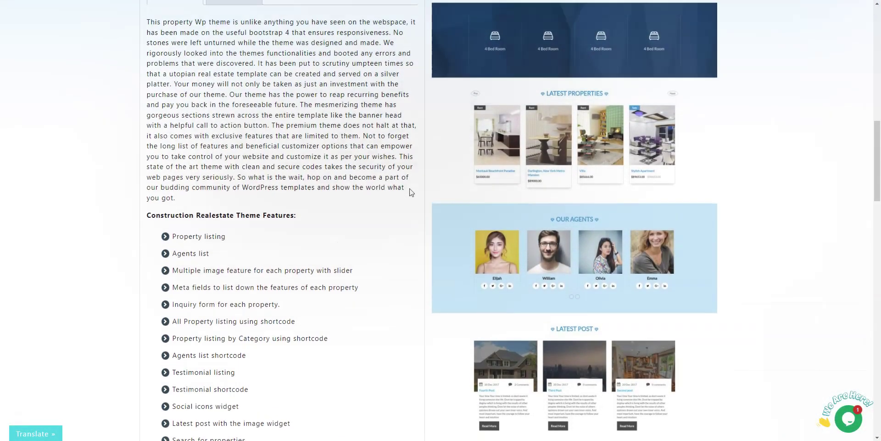
scroll(411, 192, up, 6)
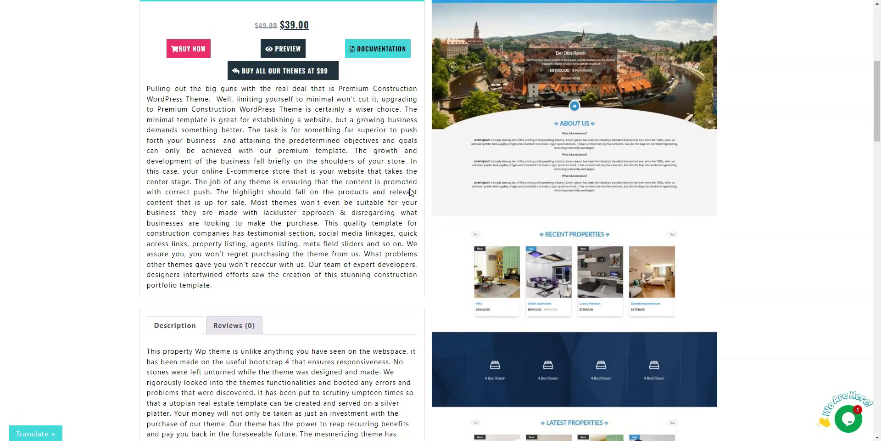
scroll(411, 192, up, 4)
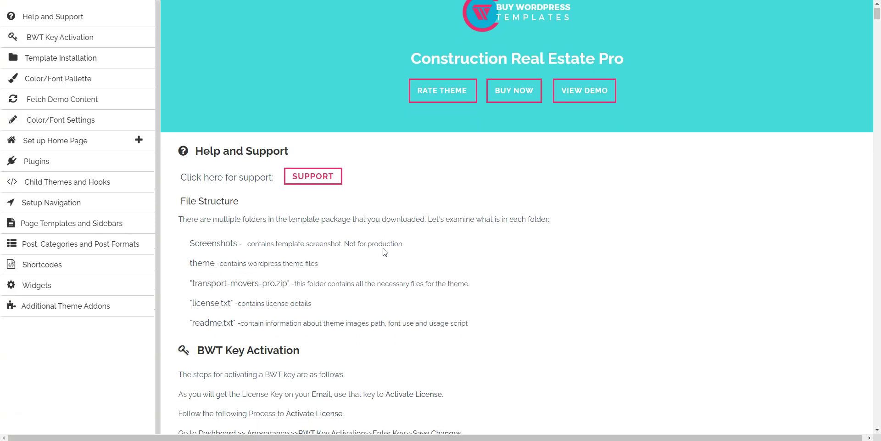
Read the Construction Real Estate Pro documentation from Help and Support through BWT Key Activation to Template Installation.
scroll(384, 252, down, 2)
scroll(385, 251, down, 5)
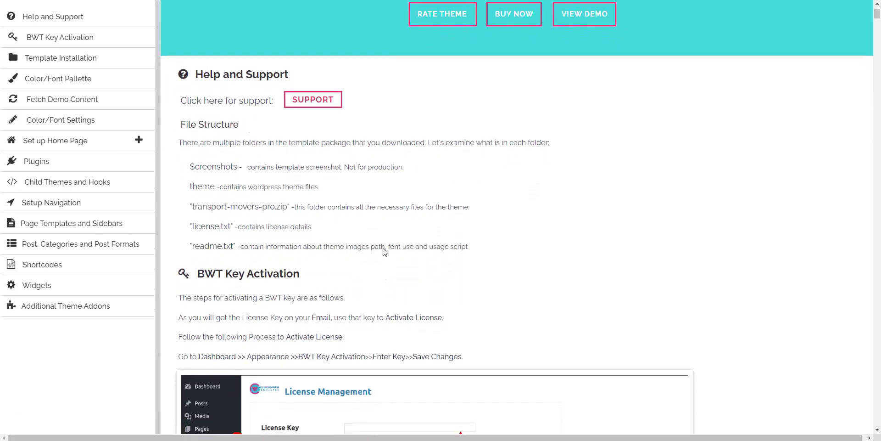
scroll(385, 252, down, 18)
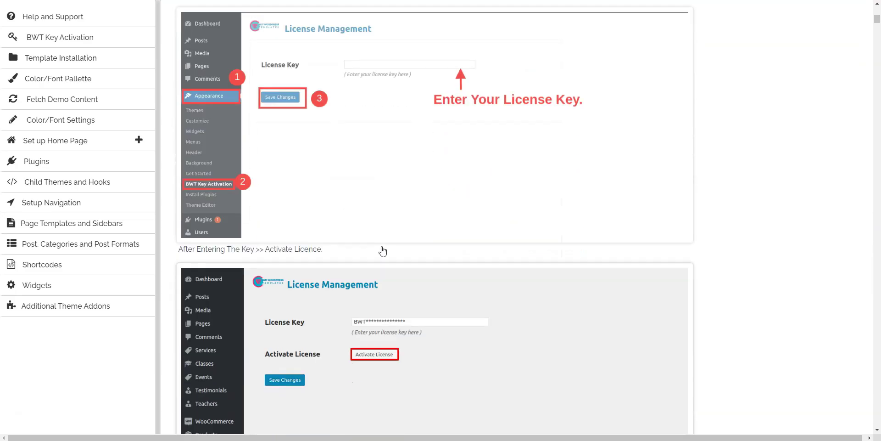
scroll(380, 248, down, 15)
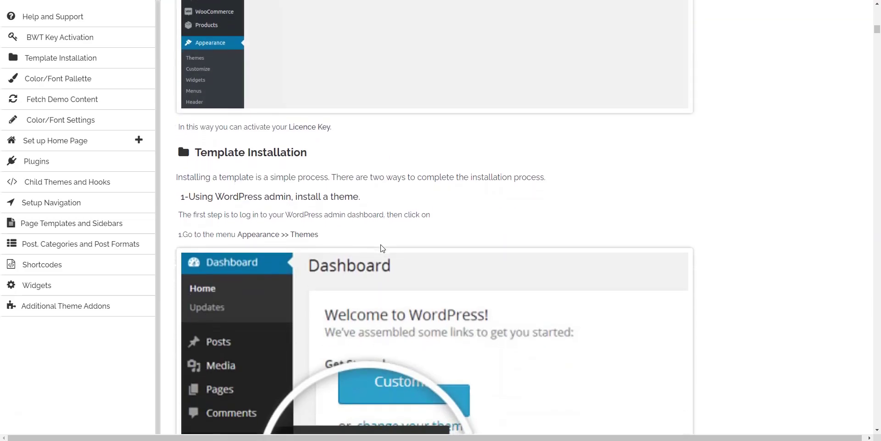
scroll(381, 248, down, 8)
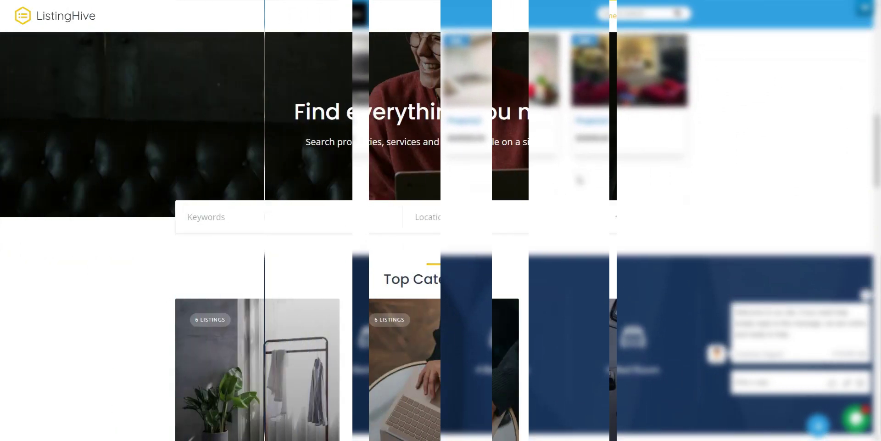
Look over the ListingHive demo home page, including its search form, top categories and recent listings.
scroll(470, 215, down, 4)
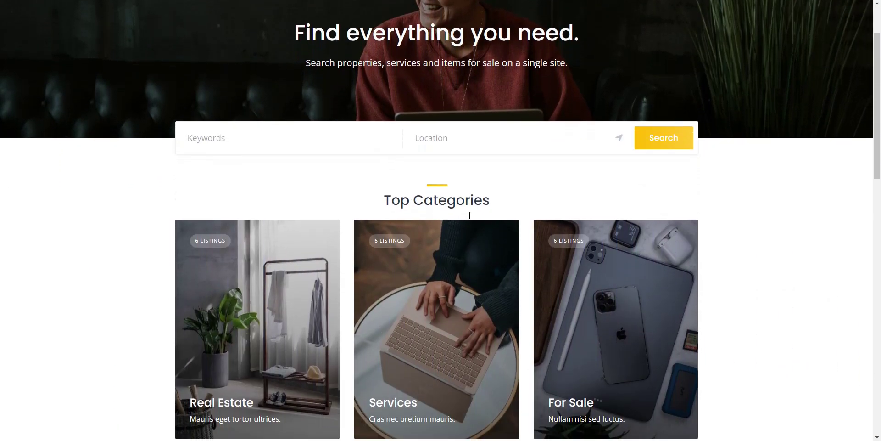
scroll(469, 215, down, 8)
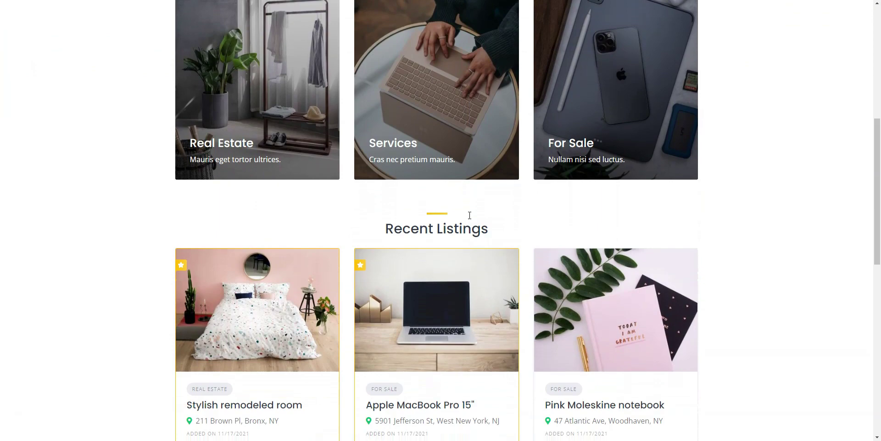
scroll(470, 215, down, 7)
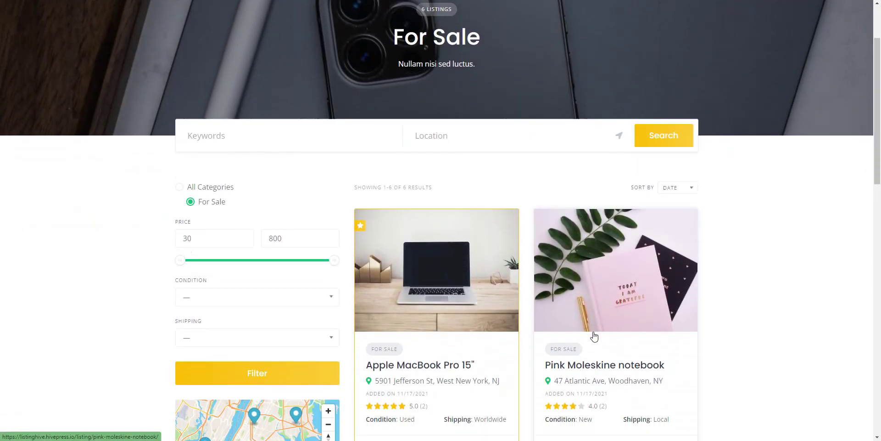
Browse the For Sale category listings in the ListingHive demo and open the Vans Old Skool shoes listing.
scroll(594, 337, down, 7)
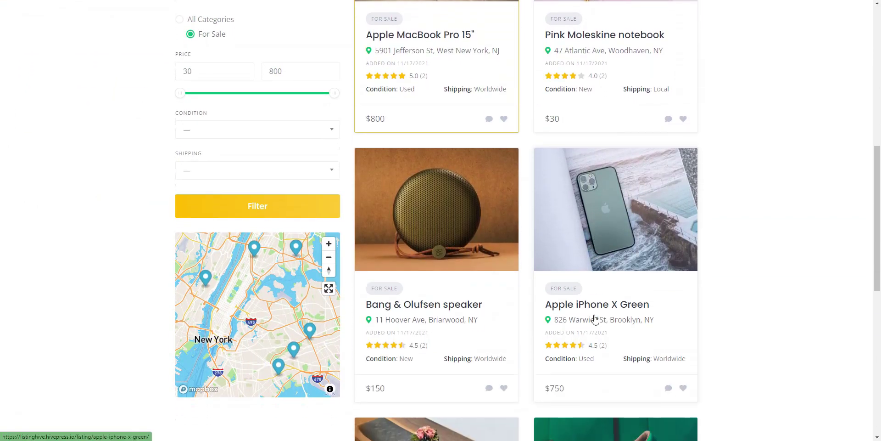
scroll(595, 318, down, 7)
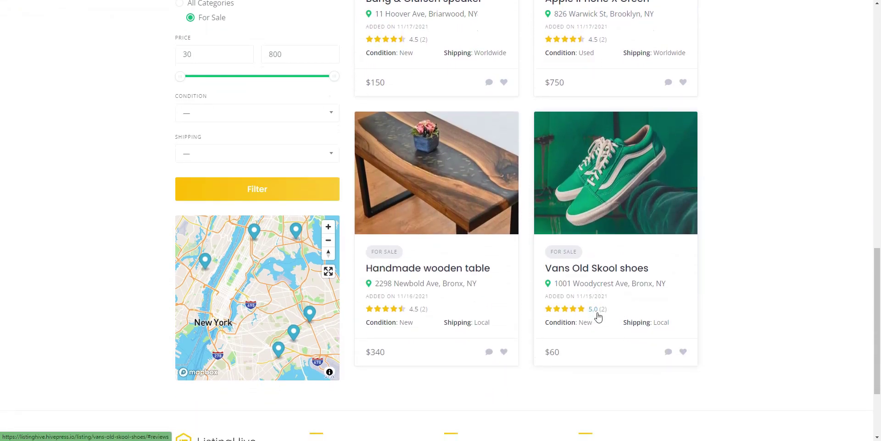
click(609, 274)
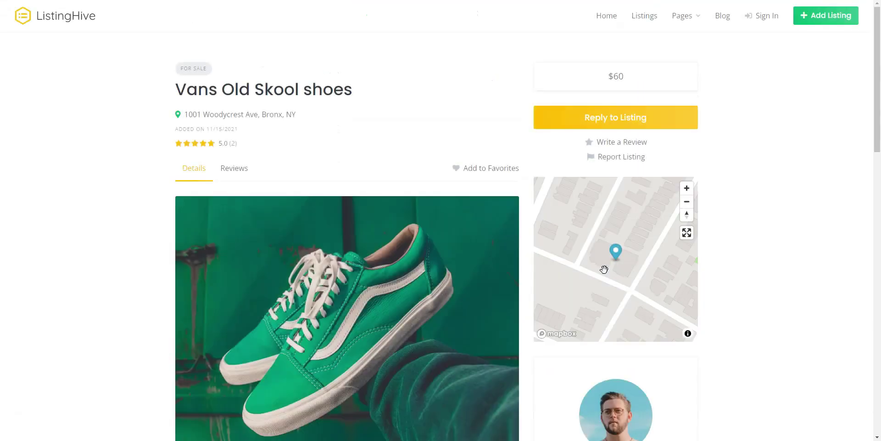